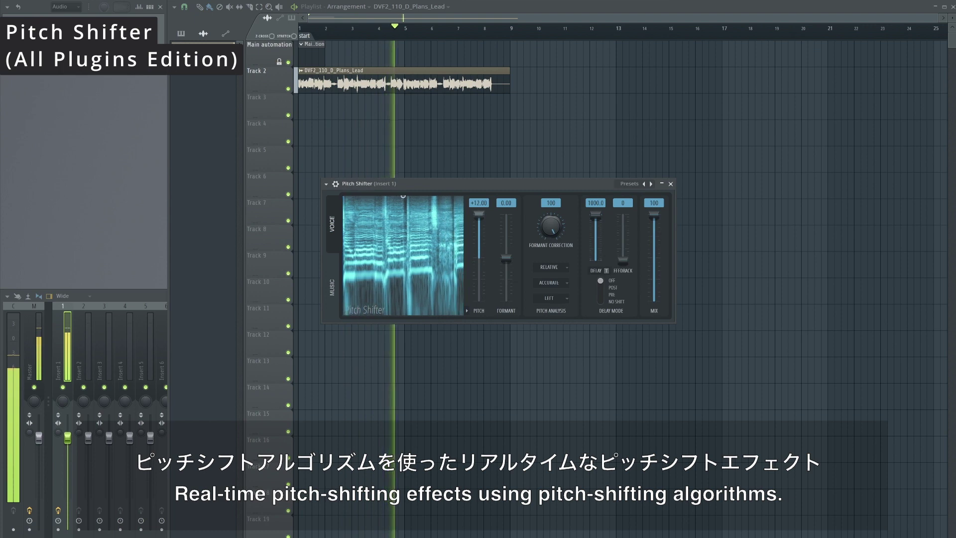
Try the Pitch Shifter's pitch at -12.00 and formant at -12.00, and return both to 0.00
left_click_drag(479, 228, 482, 299)
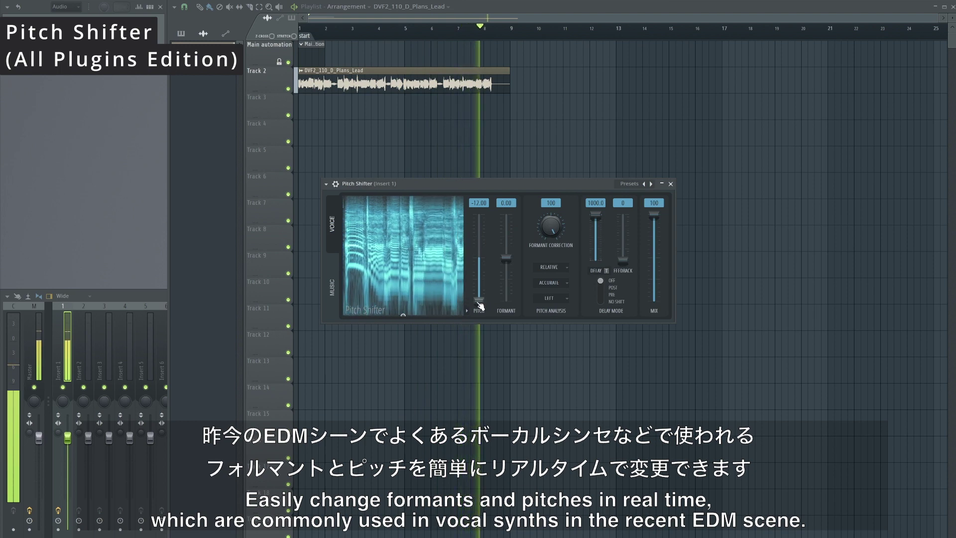
left_click_drag(482, 300, 507, 300)
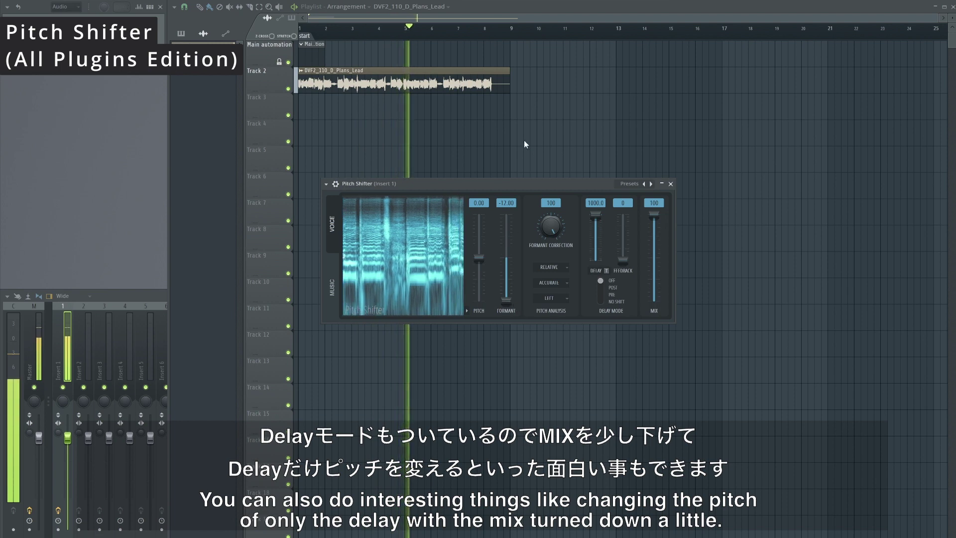
left_click_drag(506, 299, 512, 261)
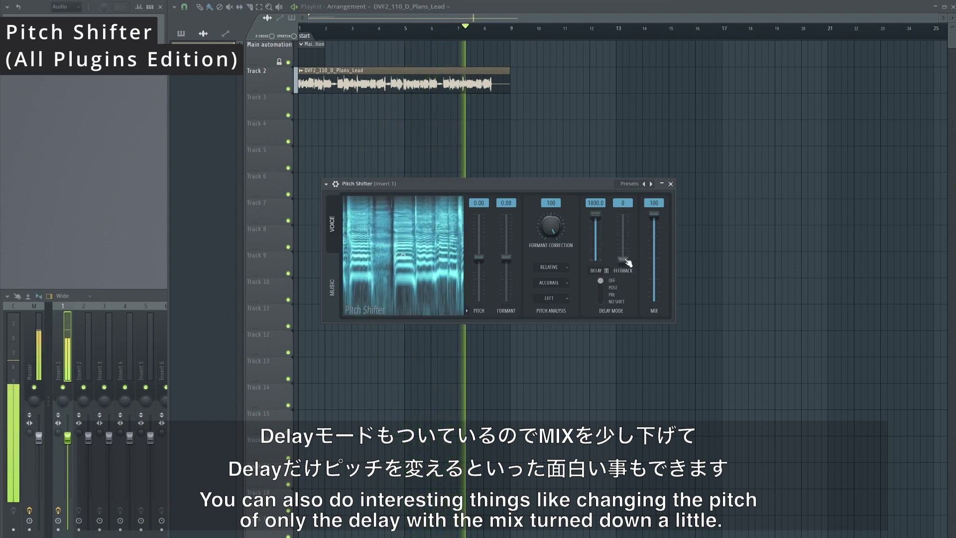
Set the Pitch Shifter's delay to 298.0 in PRE mode with feedback 41 and mix 28
left_click_drag(622, 259, 622, 226)
left_click(604, 290)
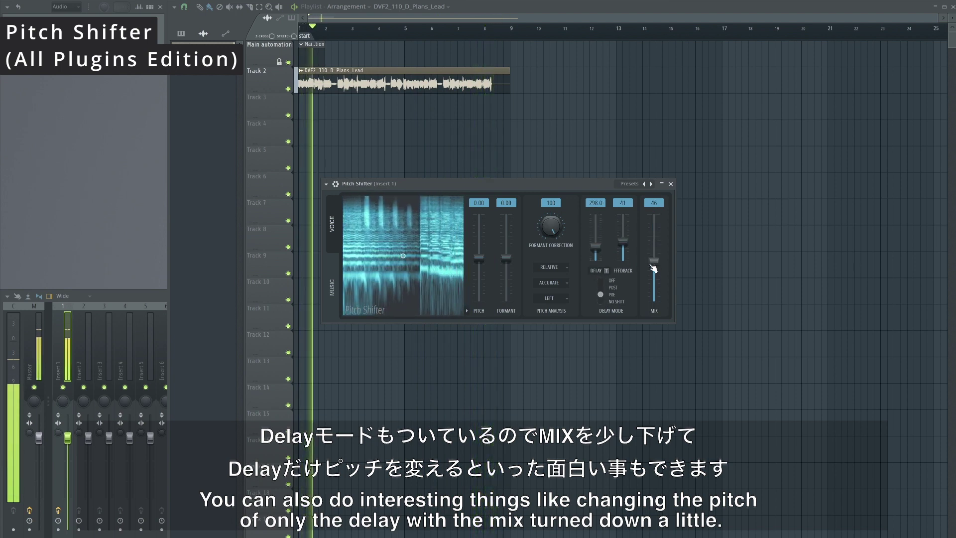
left_click_drag(655, 264, 654, 275)
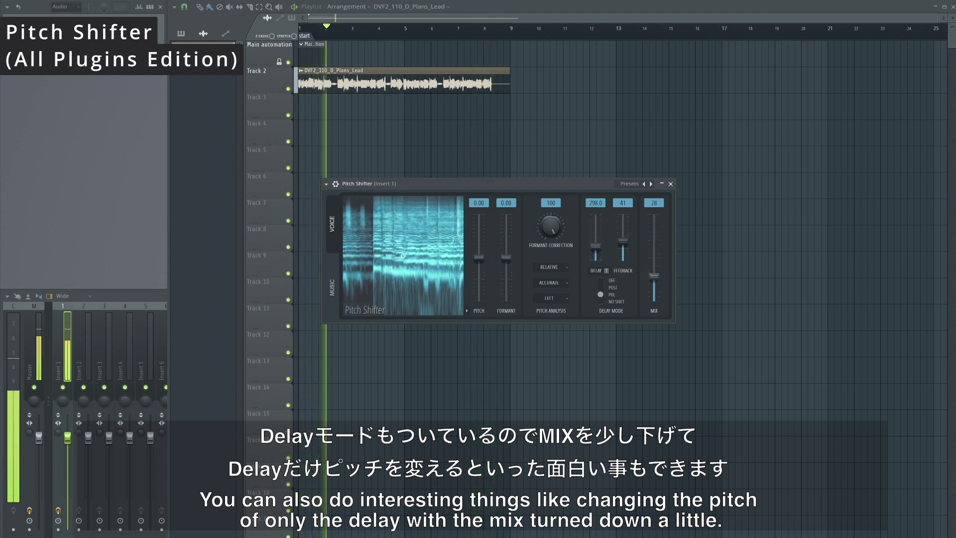
Audition the delayed pitch at +12.00 and -12.00 with the mix lowered to 22, and lengthen the delay time
left_click_drag(478, 258, 478, 213)
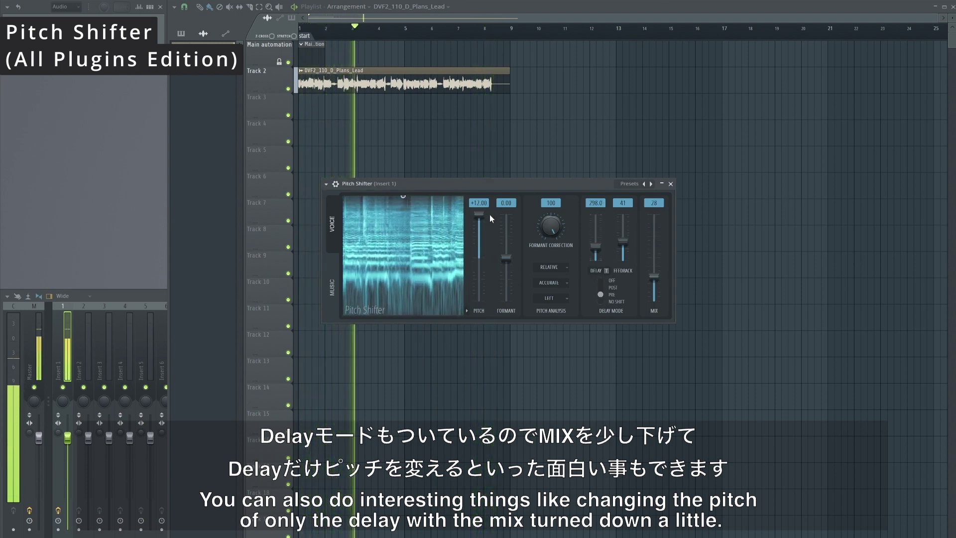
left_click_drag(654, 275, 655, 281)
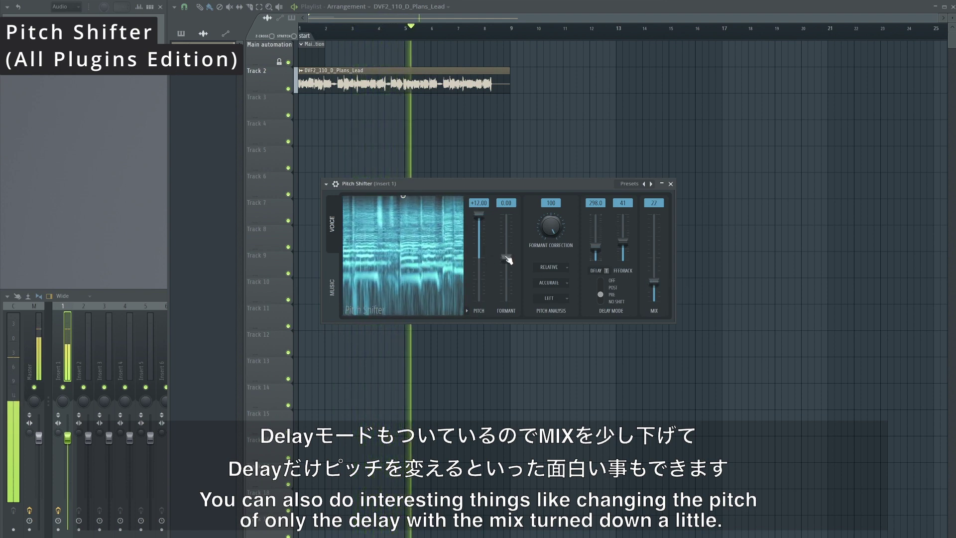
left_click_drag(479, 214, 478, 300)
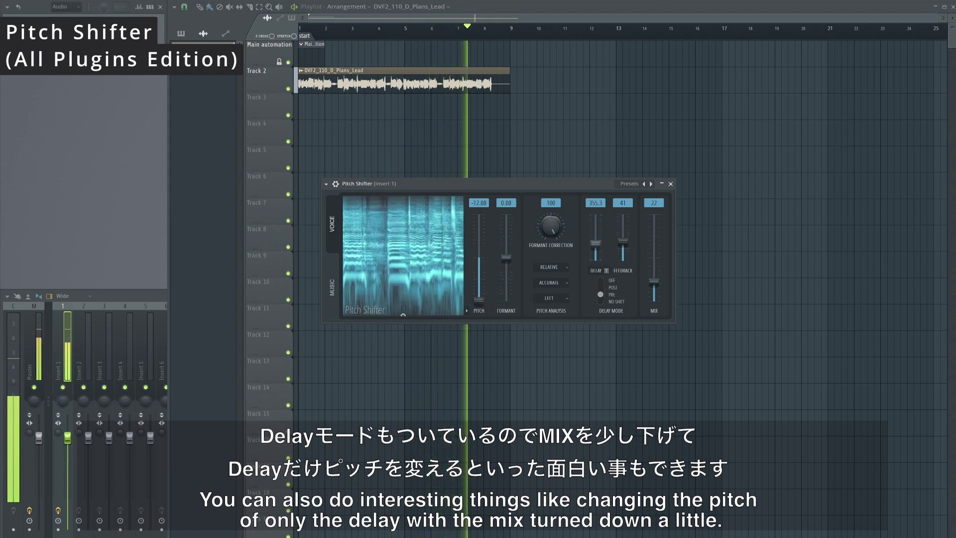
left_click_drag(595, 245, 596, 225)
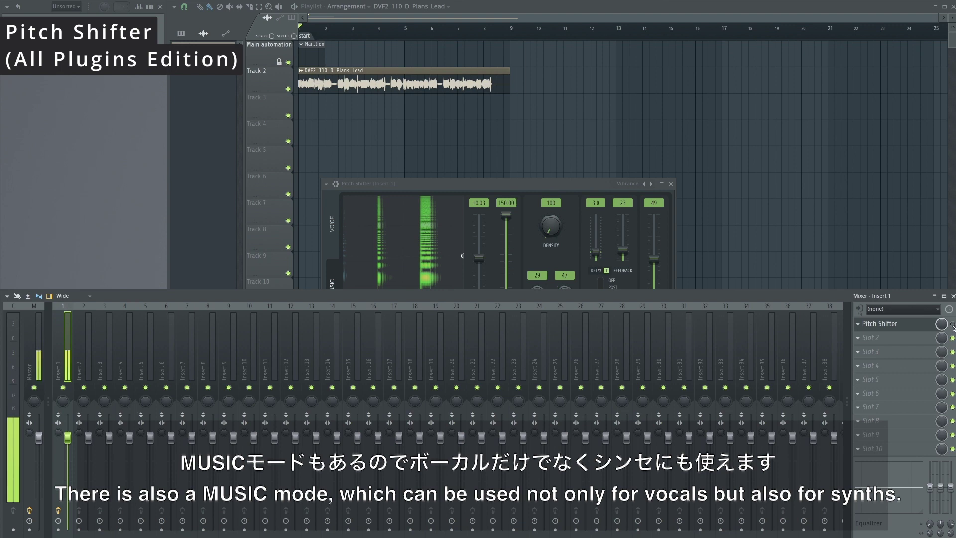
Move the Pitch Shifter window clear of the mixer and load its Daunting Delays preset
left_click_drag(500, 184, 488, 149)
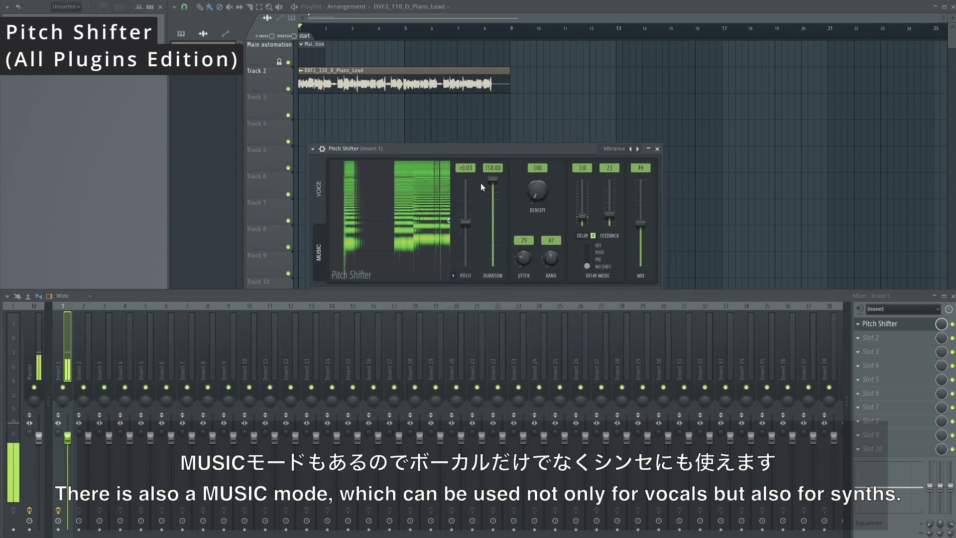
left_click(313, 149)
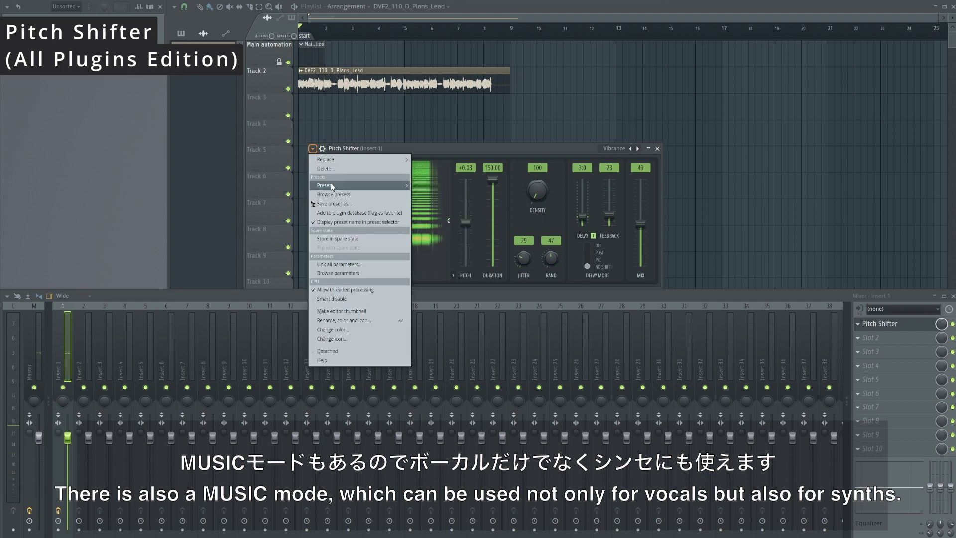
mouse_move(332, 186)
left_click(456, 191)
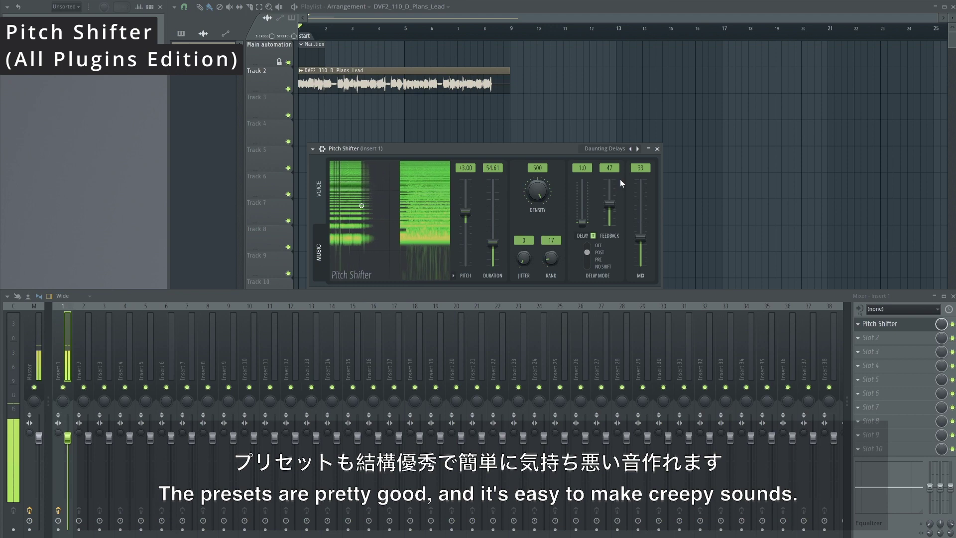
Step through the Pitch Shifter presets from Delay Oct Down 1 to Drum Spice and on to the following one
left_click(638, 149)
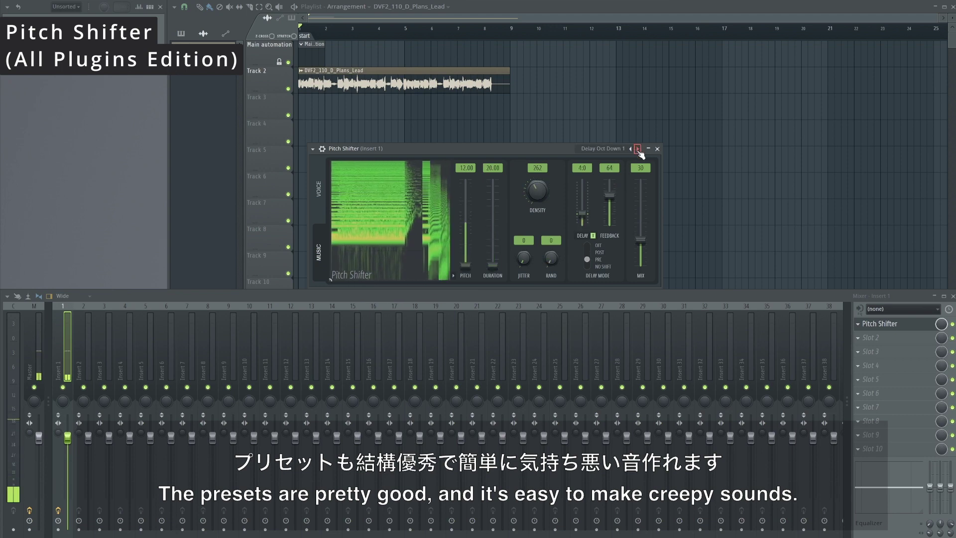
left_click(638, 149)
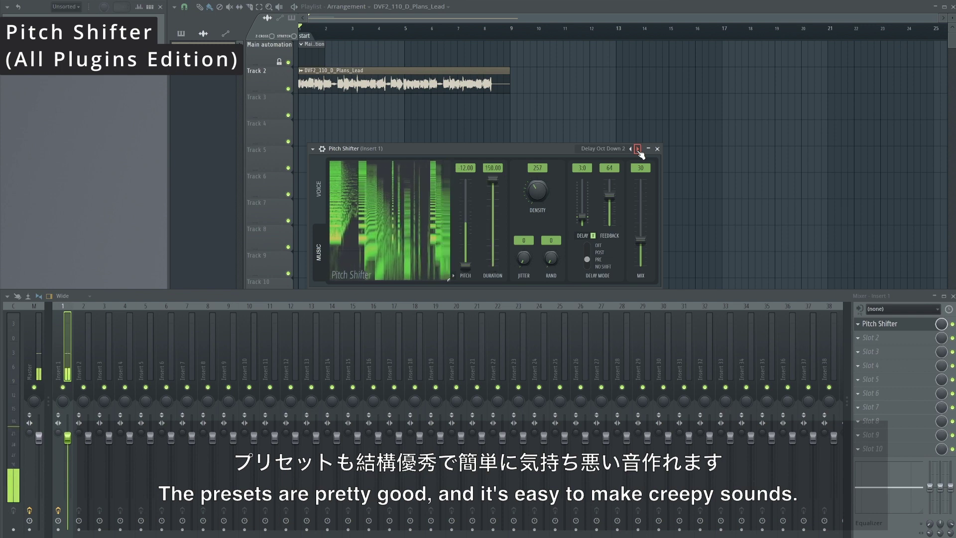
left_click(638, 149)
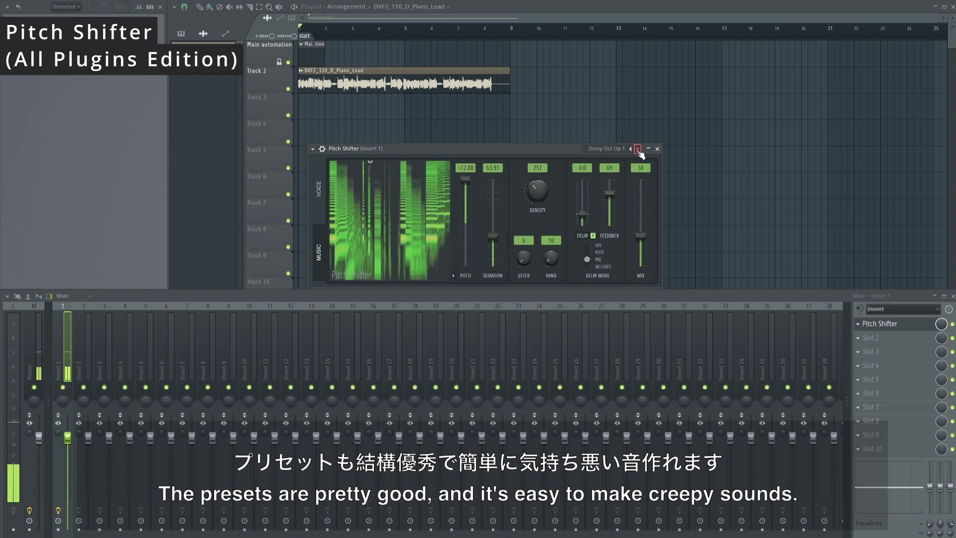
left_click(638, 149)
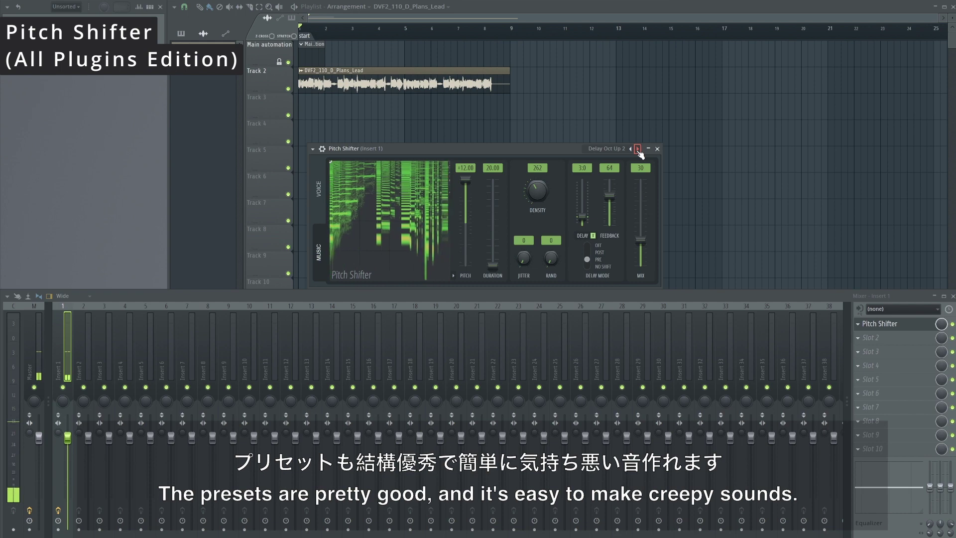
left_click(638, 148)
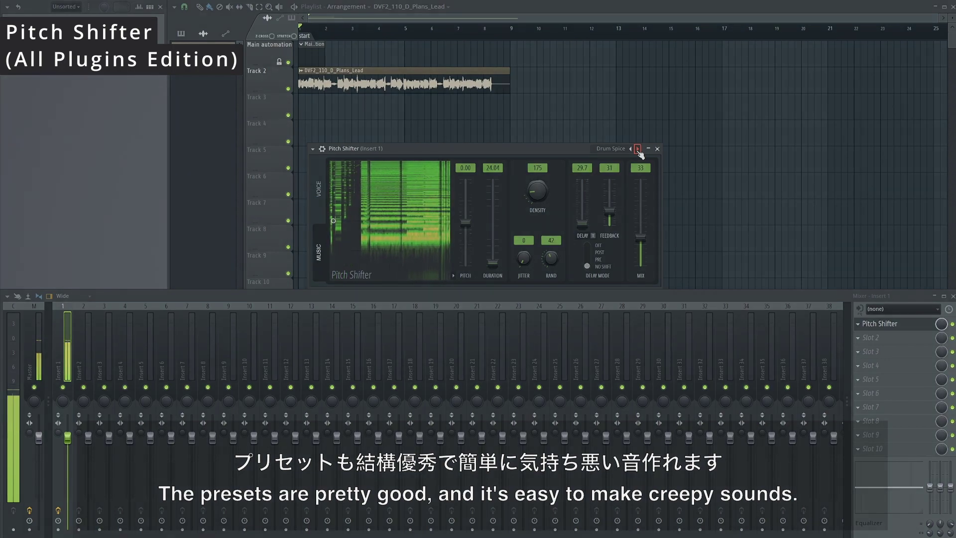
left_click(638, 149)
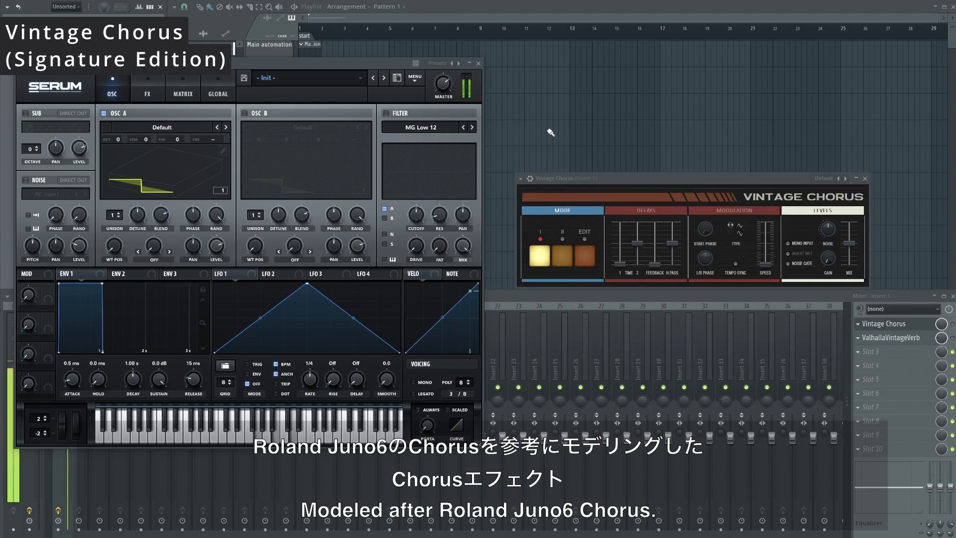
View Serum's global settings and return to its oscillator page
left_click(218, 94)
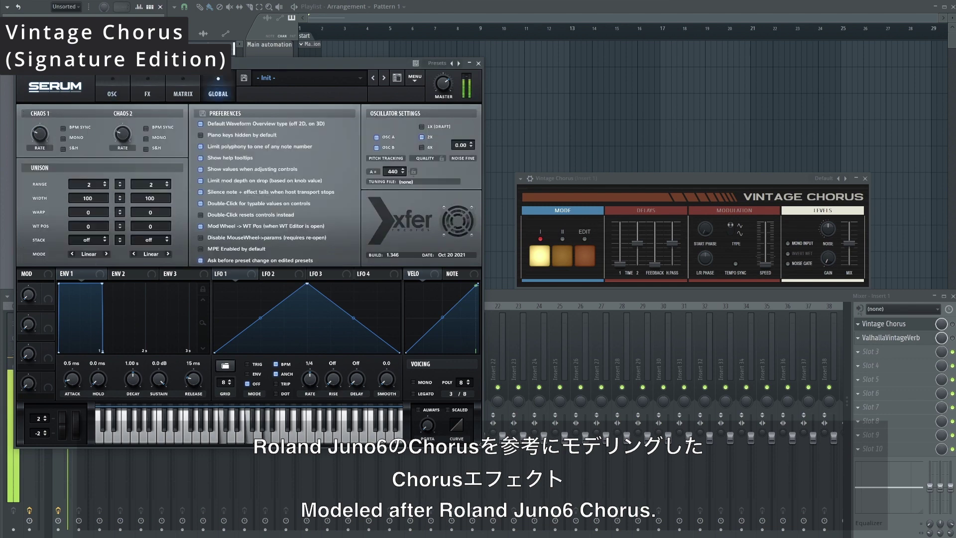
left_click(112, 93)
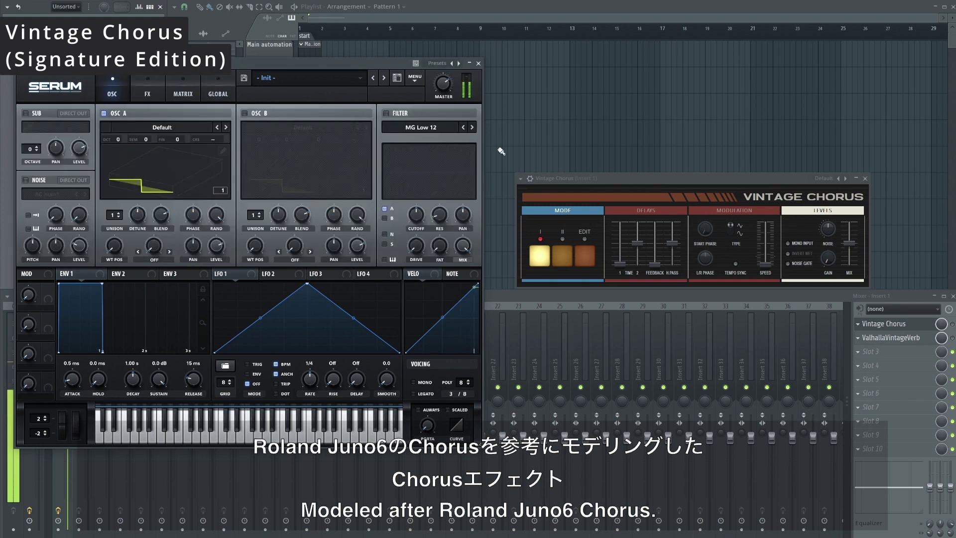
Reposition the Vintage Chorus window and step through its presets, including Chiptoner and Feedback Shaper, to Juno 6 Mode I
left_click_drag(650, 180, 652, 155)
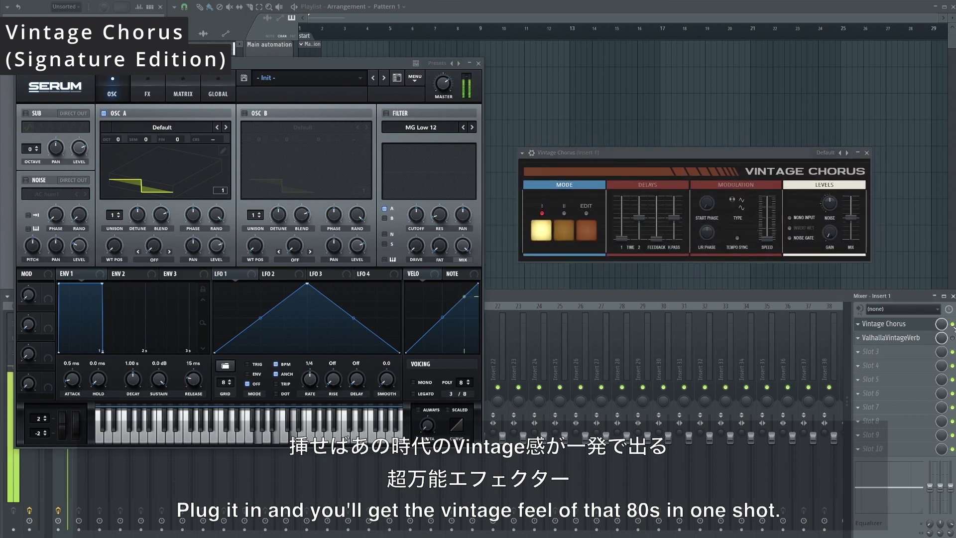
left_click_drag(622, 153, 613, 154)
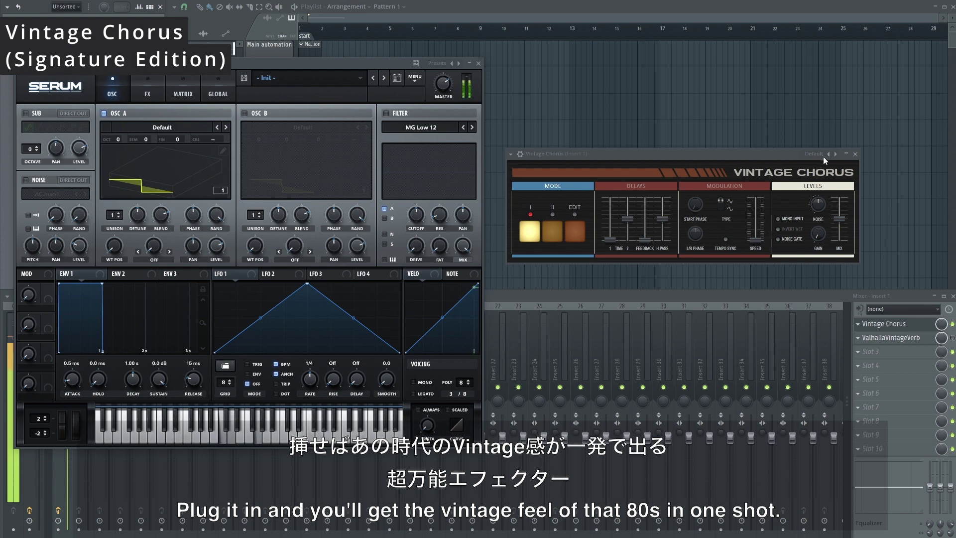
left_click(824, 157)
left_click(841, 162)
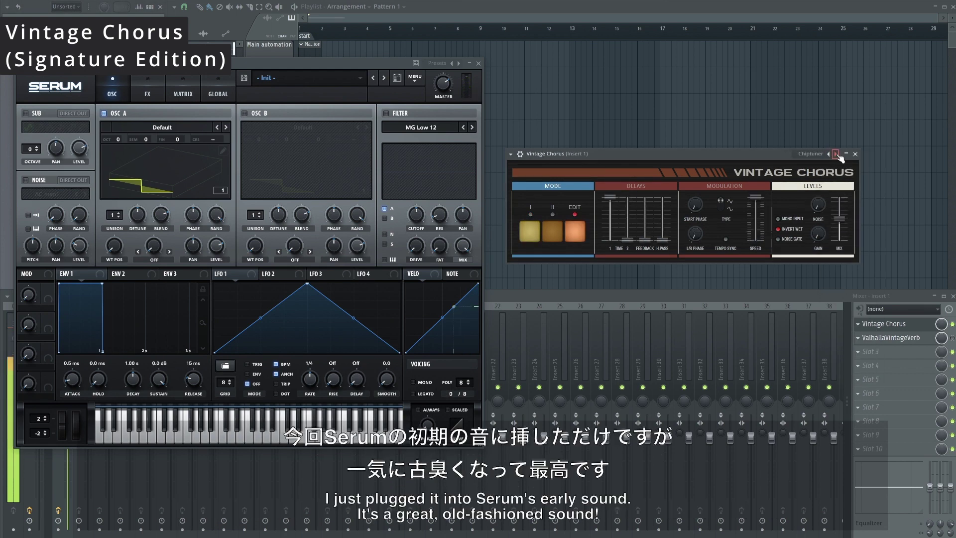
left_click(836, 154)
left_click(837, 155)
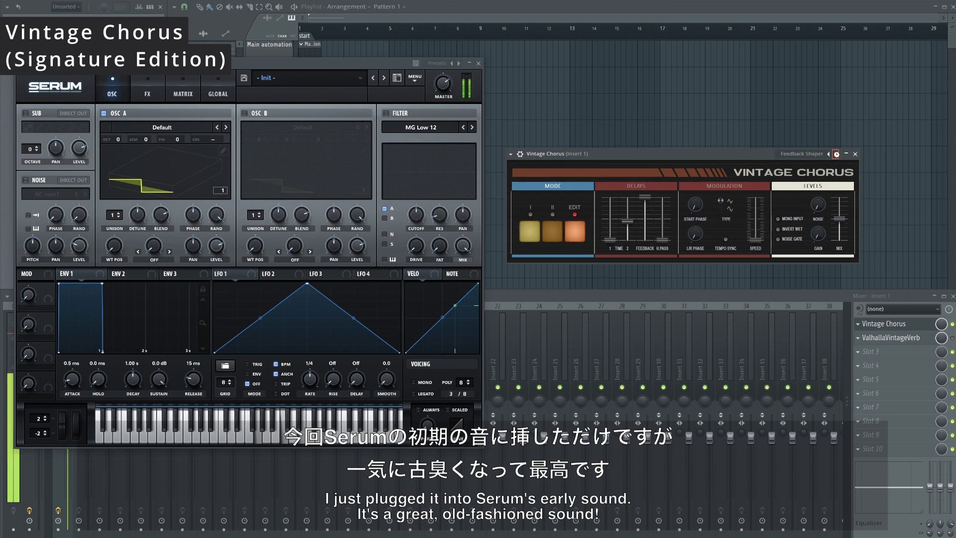
left_click(836, 155)
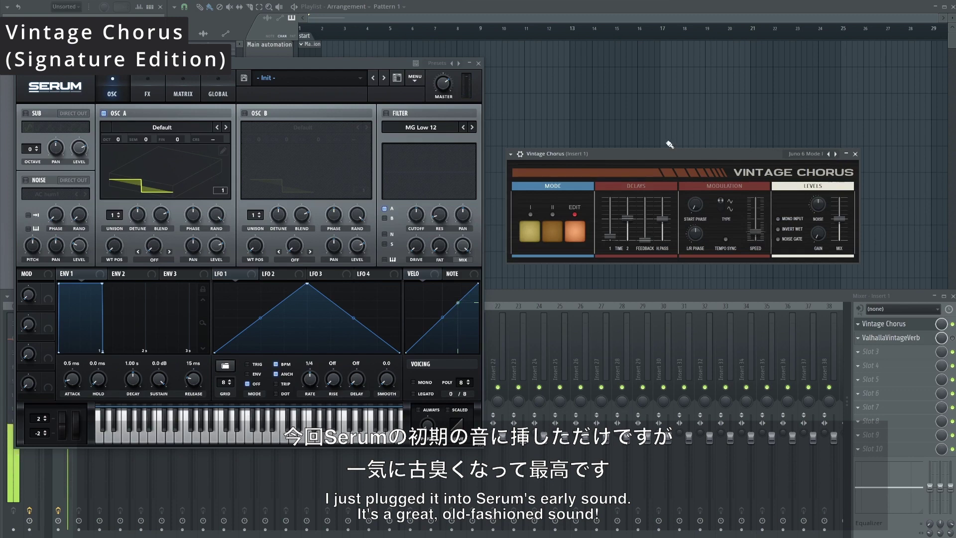
Load the Neon Smudge preset in Vintage Chorus and enable ValhallaVintageVerb on the mixer insert
left_click_drag(662, 156, 656, 152)
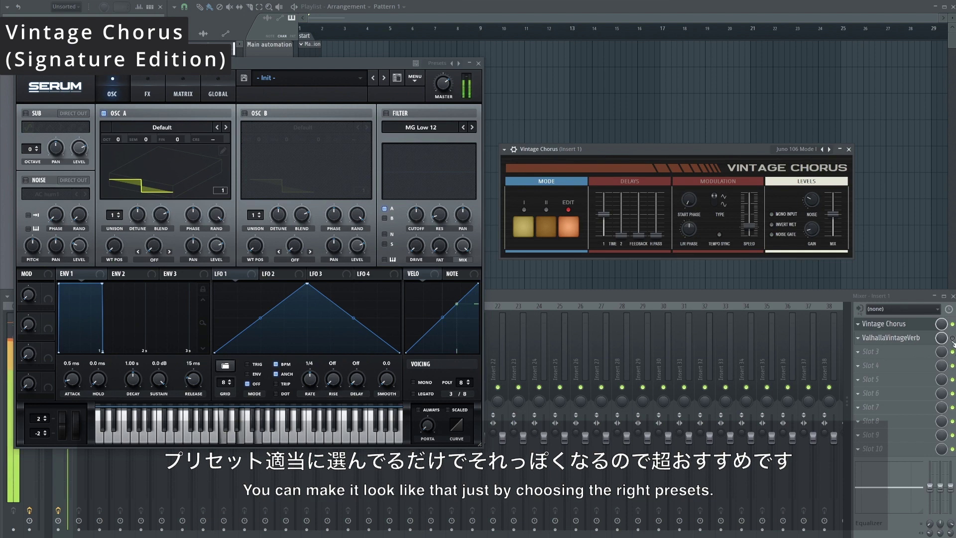
left_click(795, 149)
left_click(953, 339)
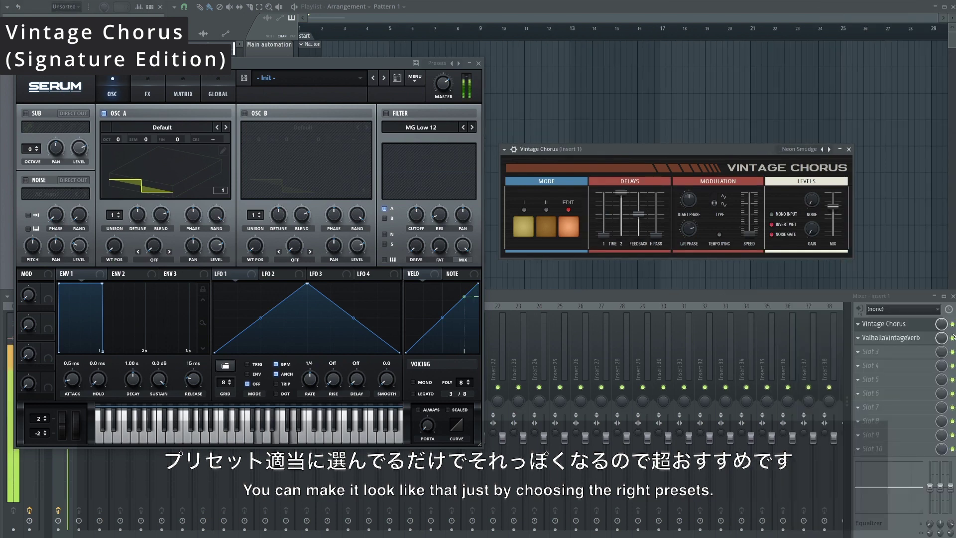
Briefly bypass Vintage Chorus for comparison, raise its mix level and advance to the next preset
left_click(952, 325)
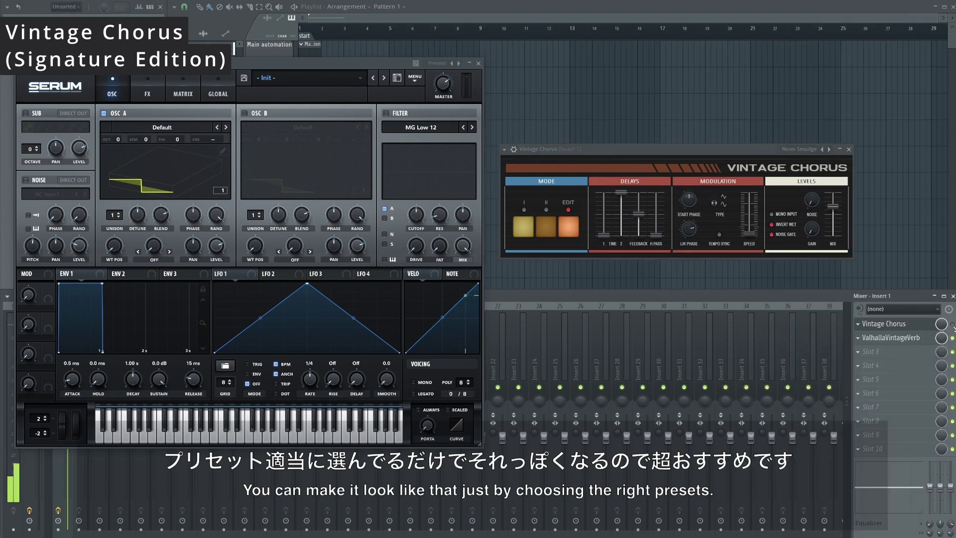
left_click_drag(699, 148, 694, 149)
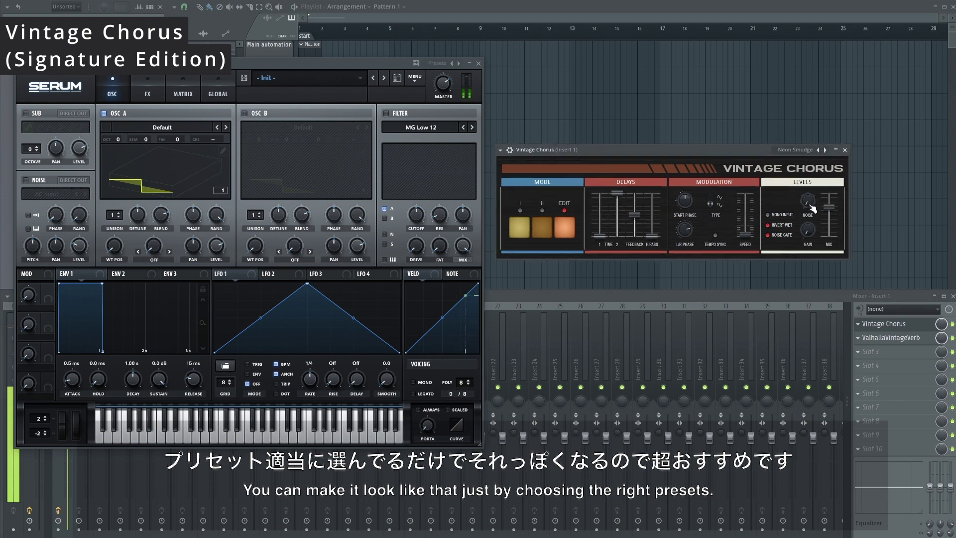
left_click_drag(833, 215, 834, 209)
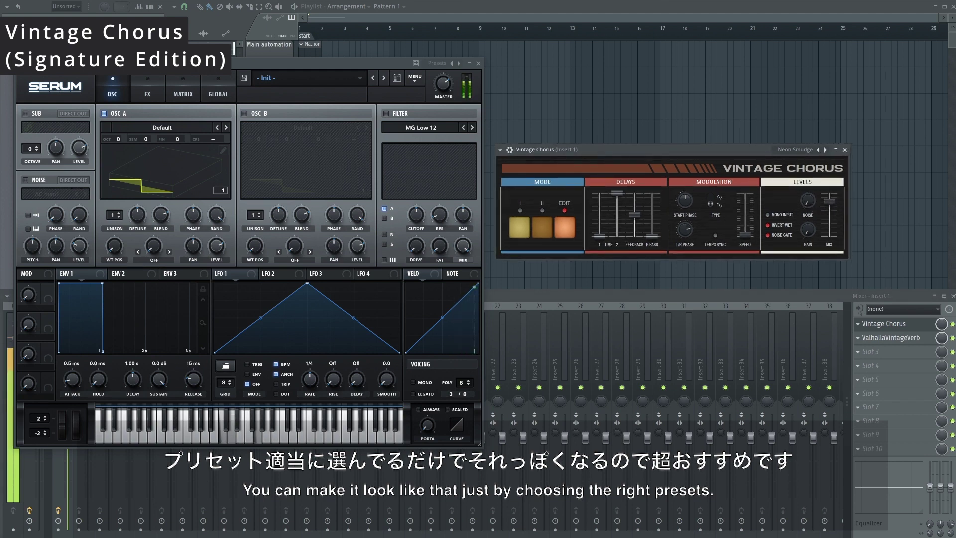
left_click(825, 150)
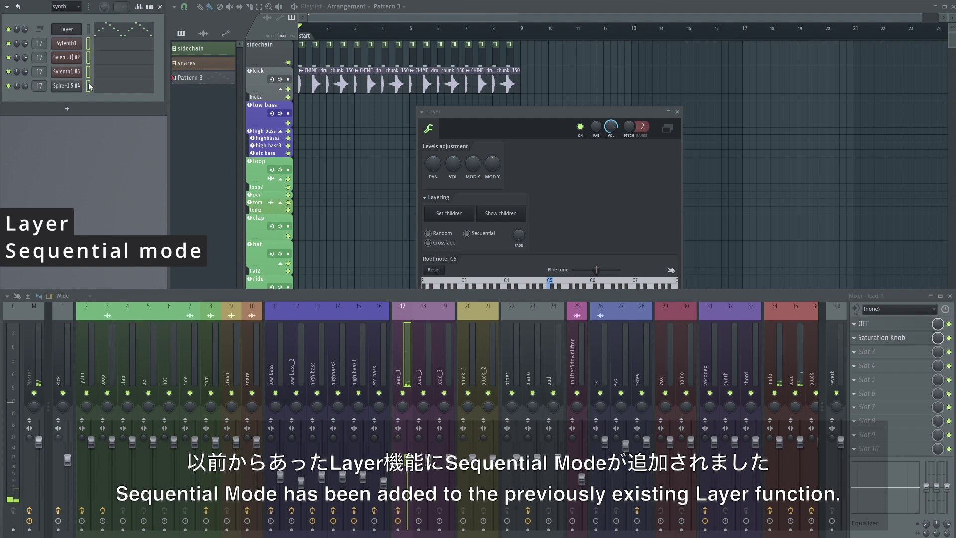
Move the Layer window clear of the mixer, play the layered synths together, and enable Sequential layering to compare playback
left_click(507, 117)
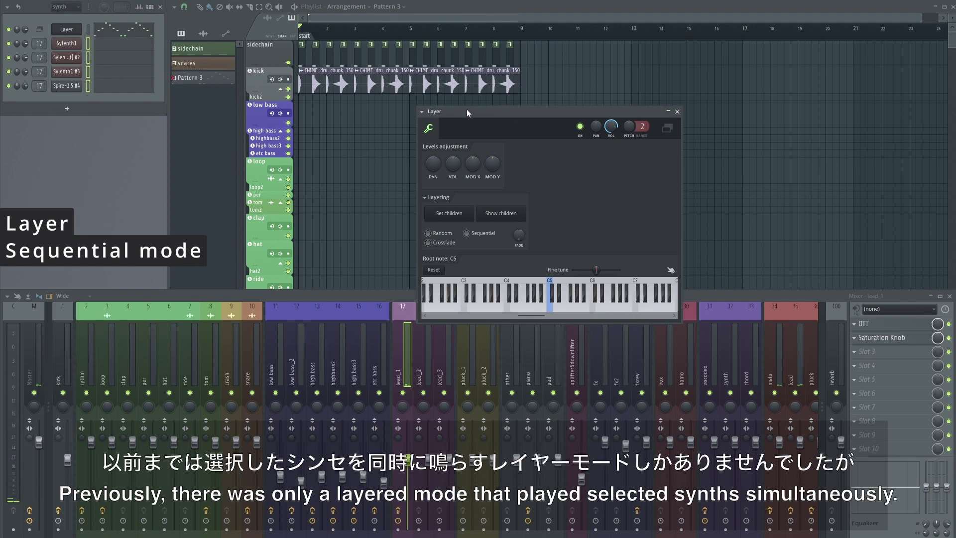
left_click_drag(467, 109, 423, 80)
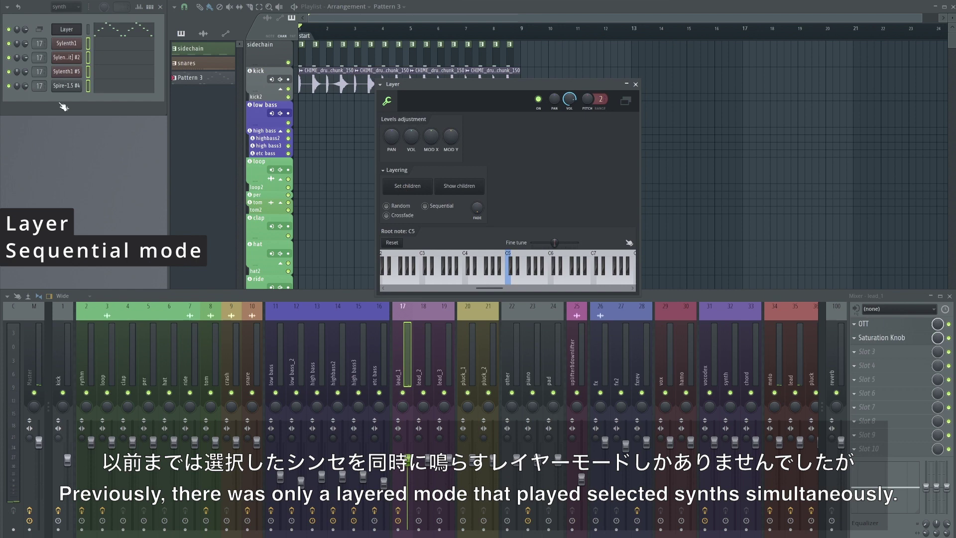
key("space")
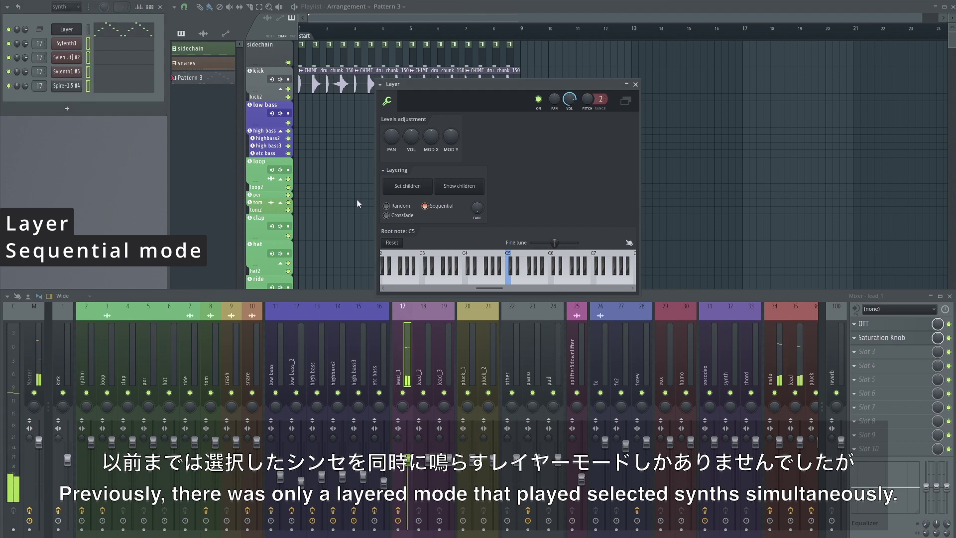
left_click(127, 174)
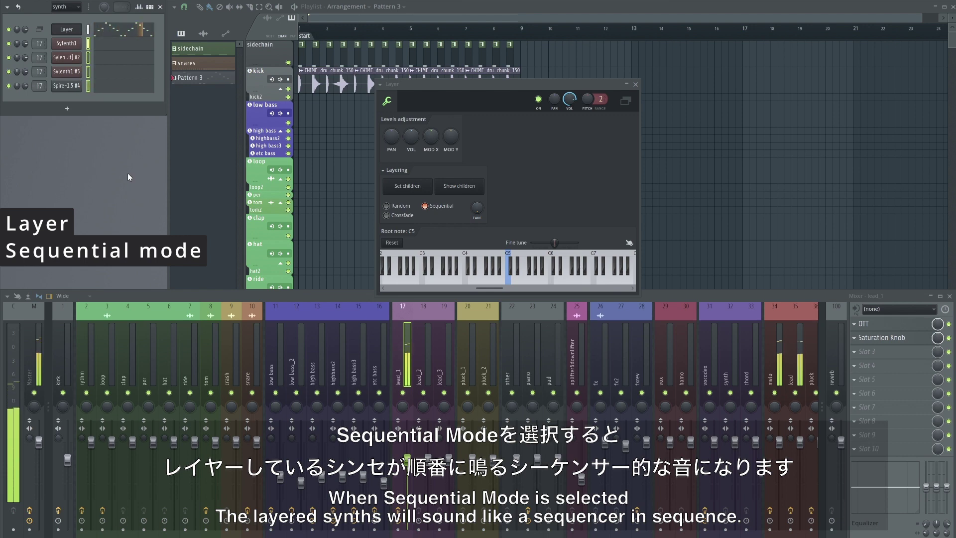
Play the arrangement with Sequential layering on, and open OTT and Saturation Knob from the lead_1 mixer insert
left_click(427, 207)
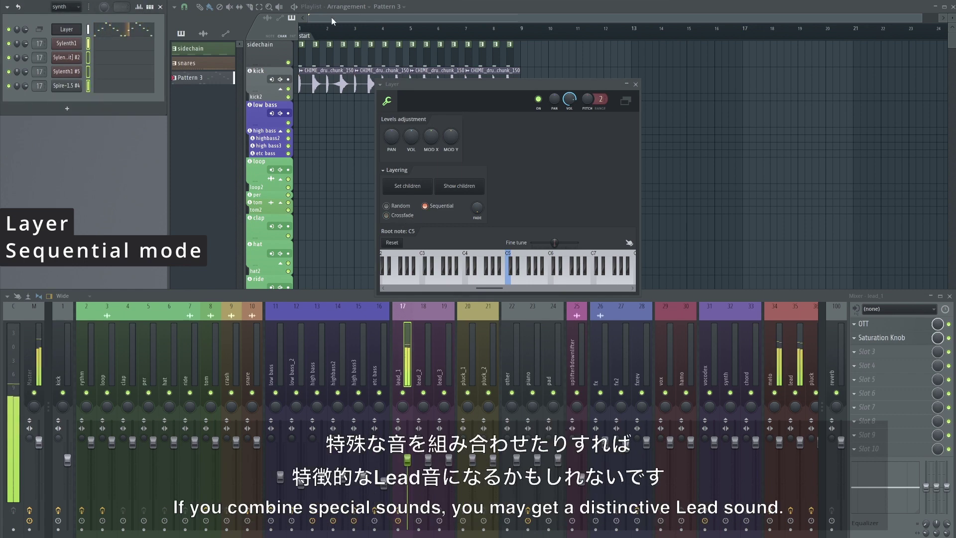
left_click(356, 31)
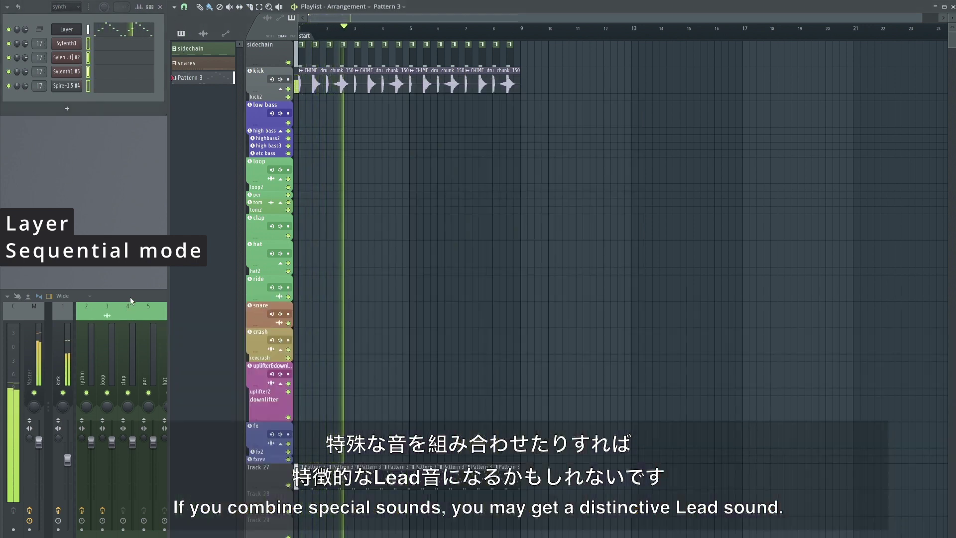
key("F9")
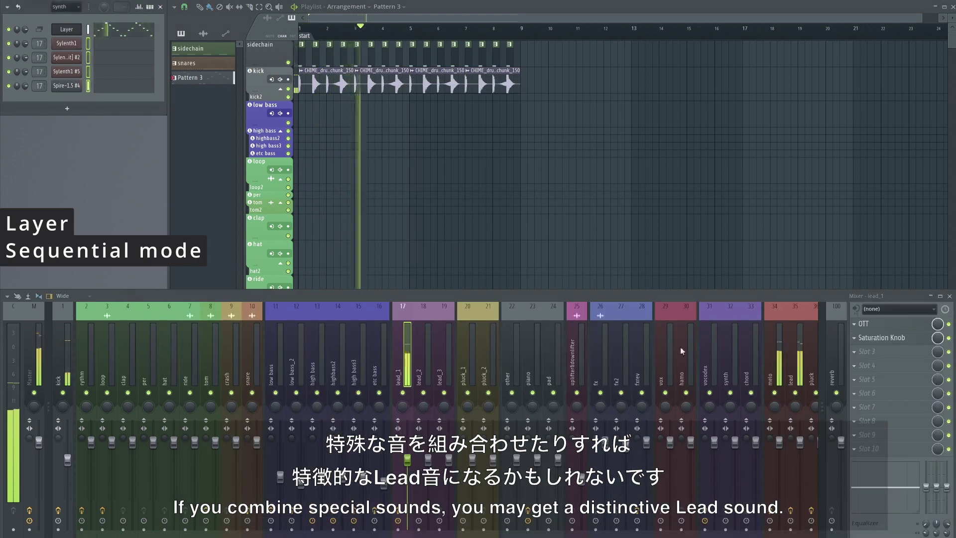
left_click(867, 324)
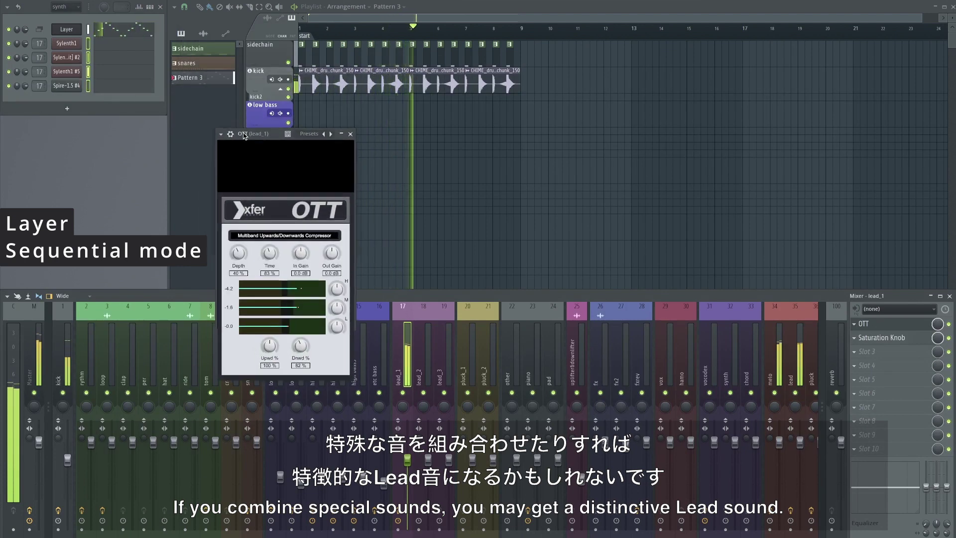
left_click(882, 338)
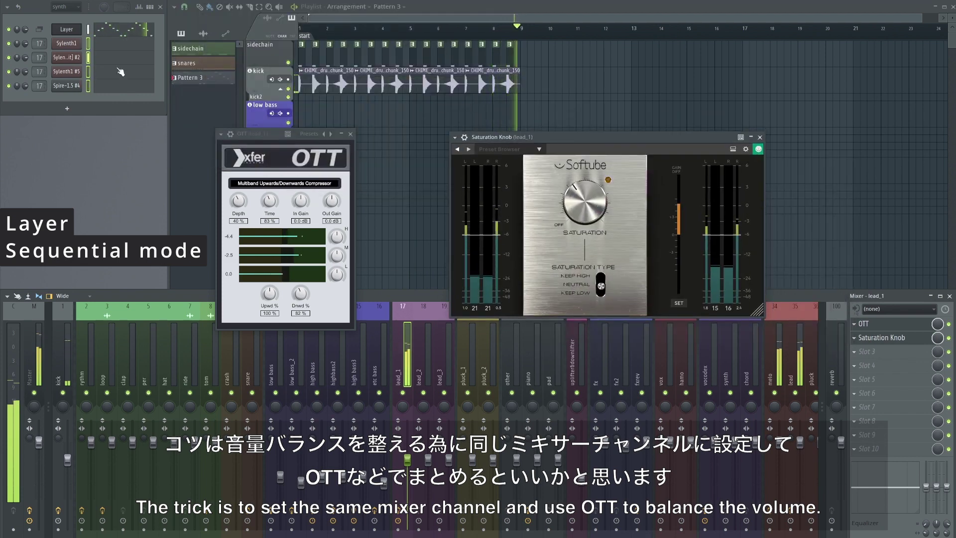
Reopen the Layer channel settings and arrange its window beside the OTT window
left_click(67, 29)
left_click_drag(419, 87, 70, 106)
left_click_drag(243, 135, 362, 137)
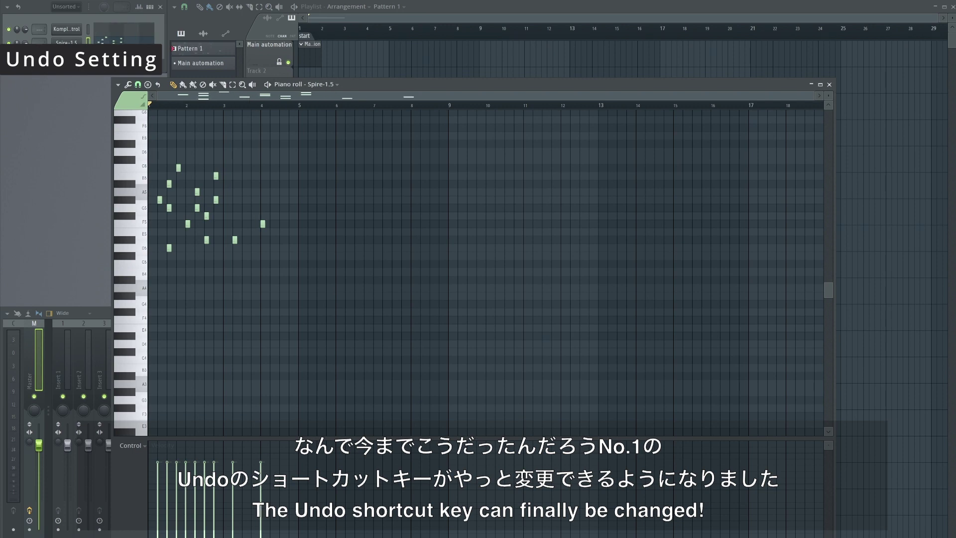
Enable Alternate undo mode in the general settings' undo history options and close the settings
left_click(123, 1)
left_click(129, 32)
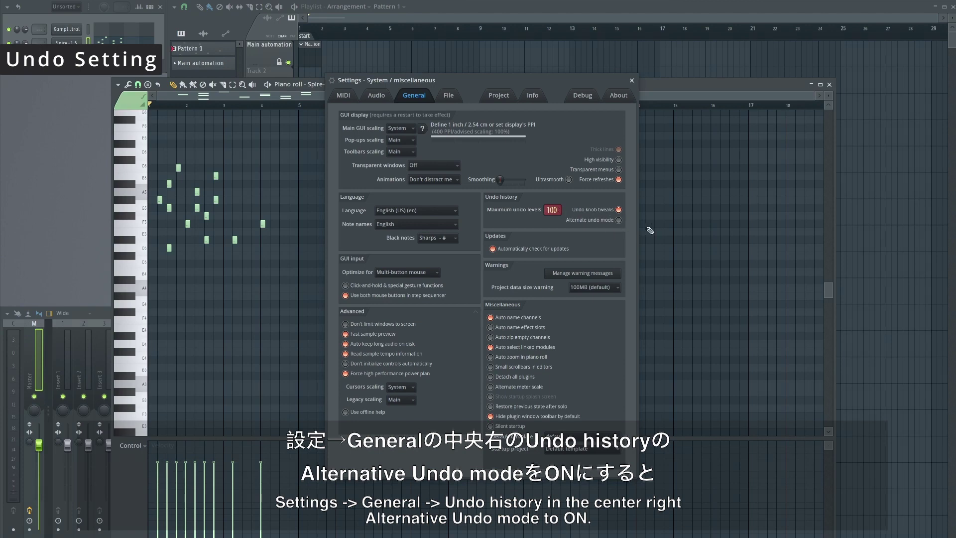
left_click(619, 220)
left_click(631, 81)
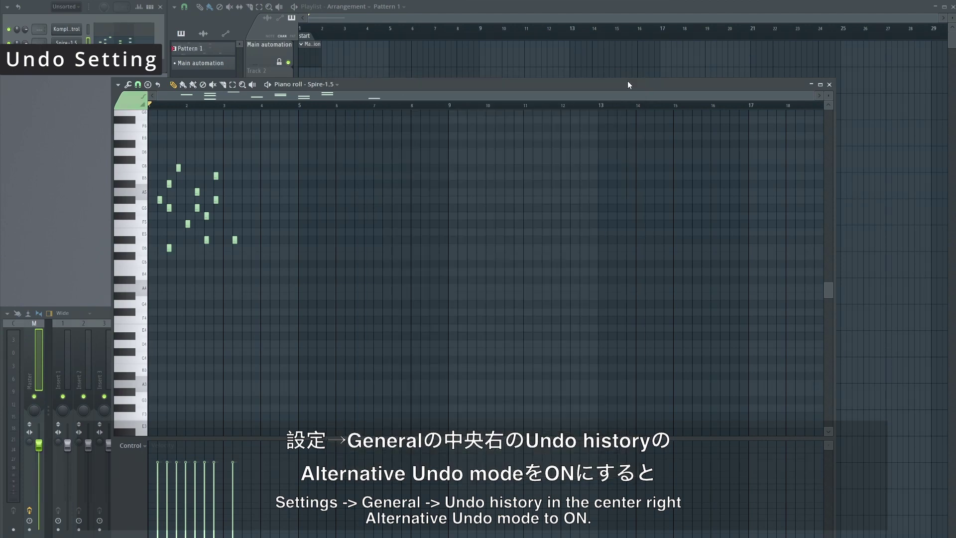
Undo the most recent Spire-1.5 piano roll note edits one after another
key("ctrl+z")
key("ctrl+z")
key("ctrl+z")
key("ctrl+z")
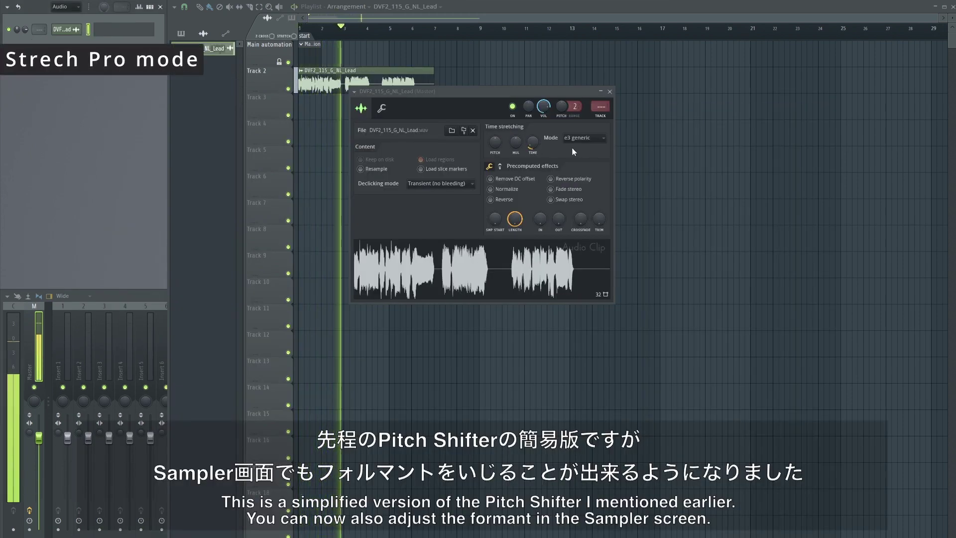
Set the DVF2_115_G_NL_Lead clip's time stretching mode to Stretch Pro and vary its formant during playback
left_click(584, 138)
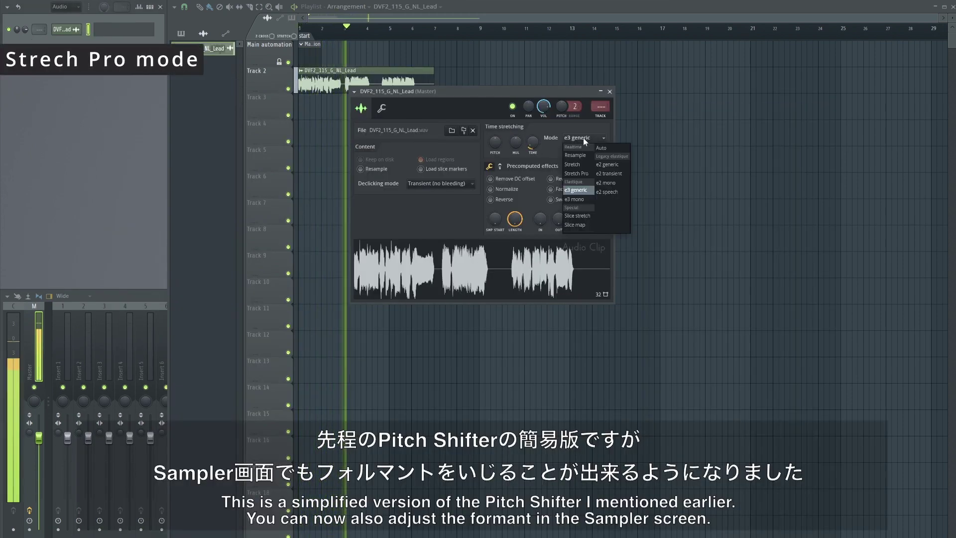
left_click(583, 173)
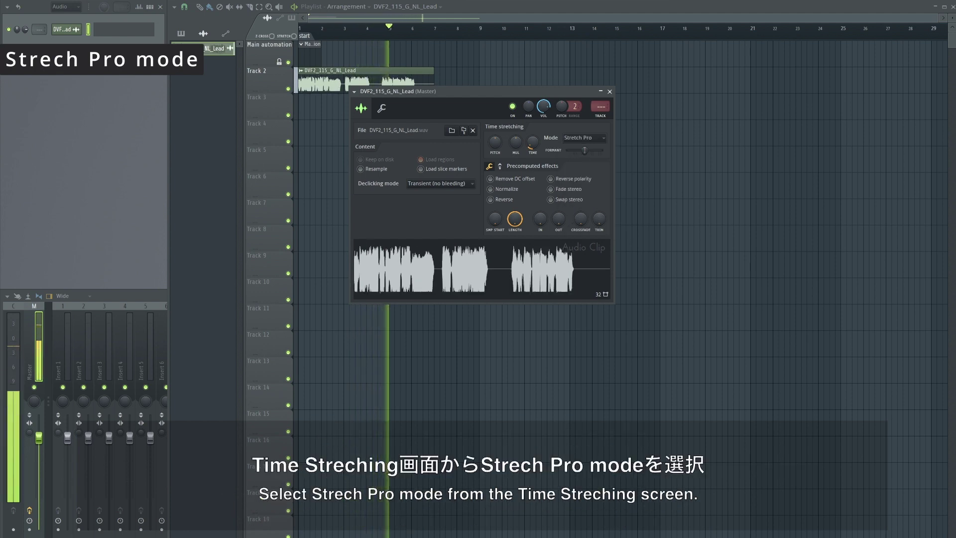
mouse_move(580, 151)
left_mouse_down()
mouse_move(568, 151)
mouse_move(600, 150)
mouse_move(585, 150)
left_mouse_up()
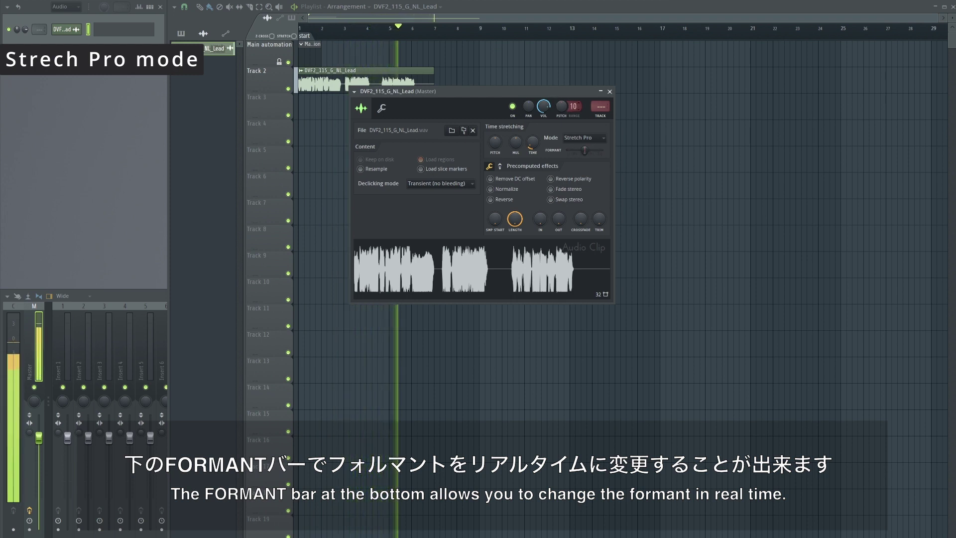
Set the vocal clip's pitch range to 12 and sweep the formant of both the vocal and the VEDM2 Long Fill 002 clip
scroll(561, 105, "up", 2)
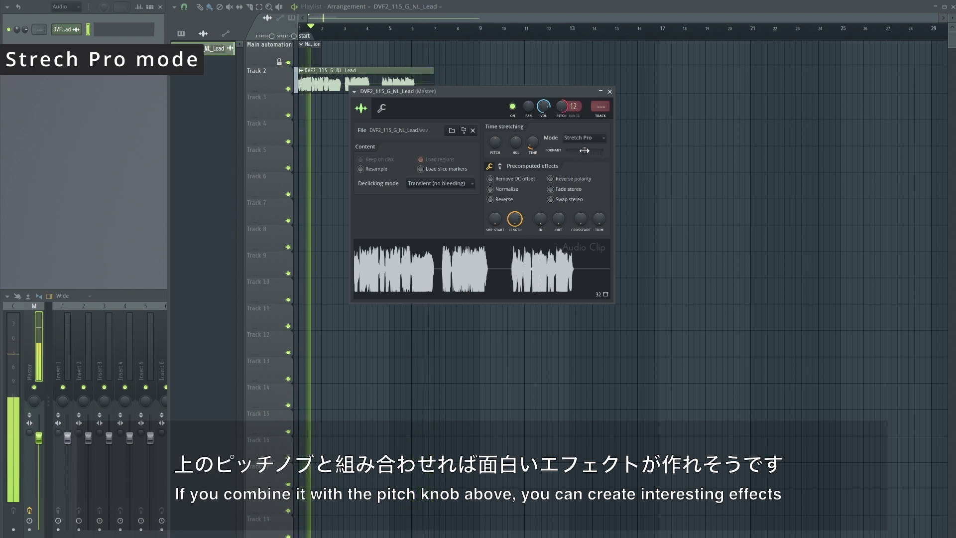
mouse_move(584, 151)
left_mouse_down()
mouse_move(568, 150)
mouse_move(602, 150)
left_mouse_up()
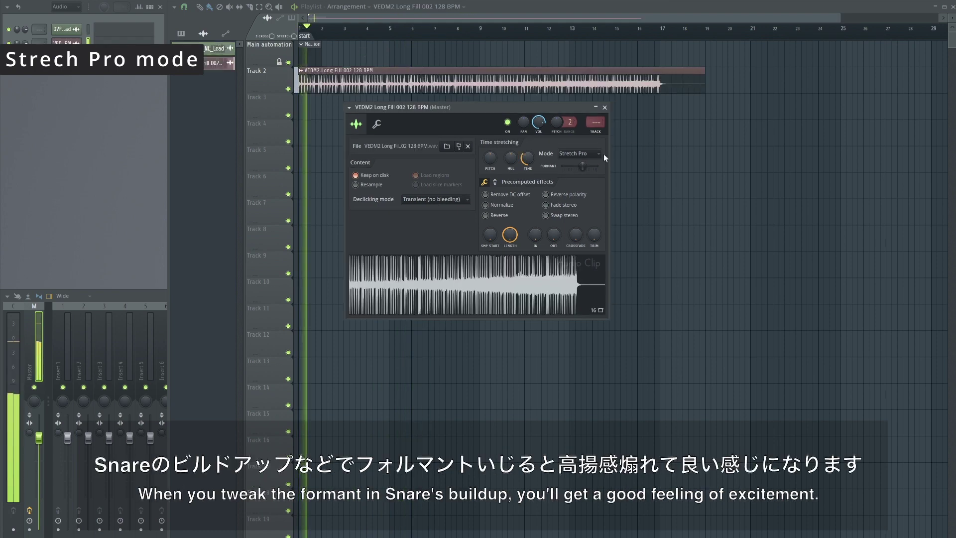
mouse_move(582, 165)
left_mouse_down()
mouse_move(596, 165)
mouse_move(563, 166)
mouse_move(584, 166)
left_mouse_up()
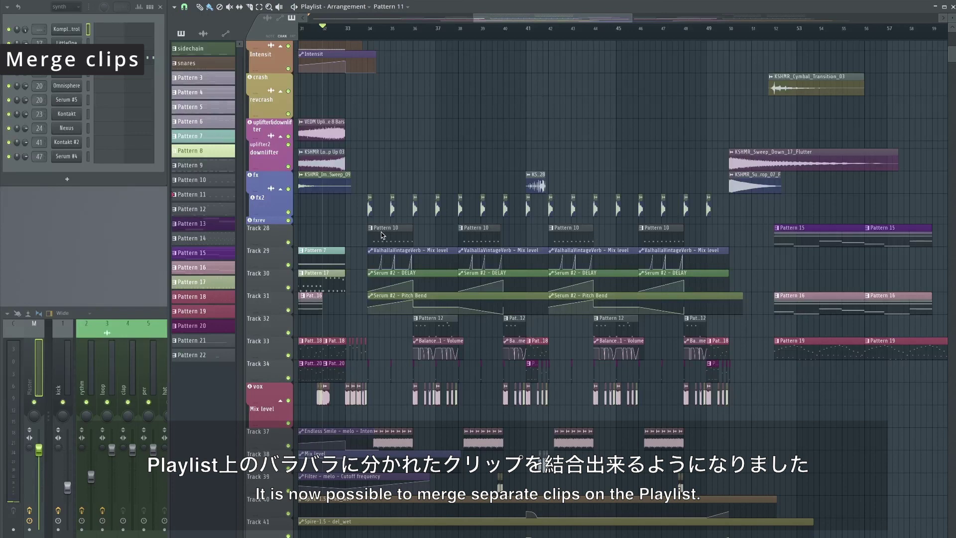
Select the four Pattern 10 clips on Track 28 and merge them into one clip
left_click_drag(382, 235, 529, 231)
left_click_drag(685, 227, 685, 227)
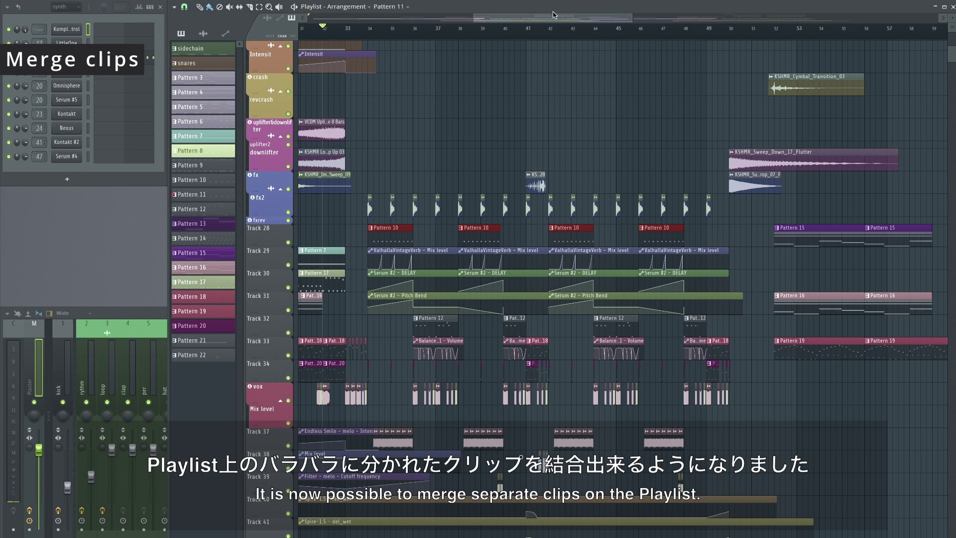
left_click_drag(376, 227, 694, 241)
key("ctrl+g")
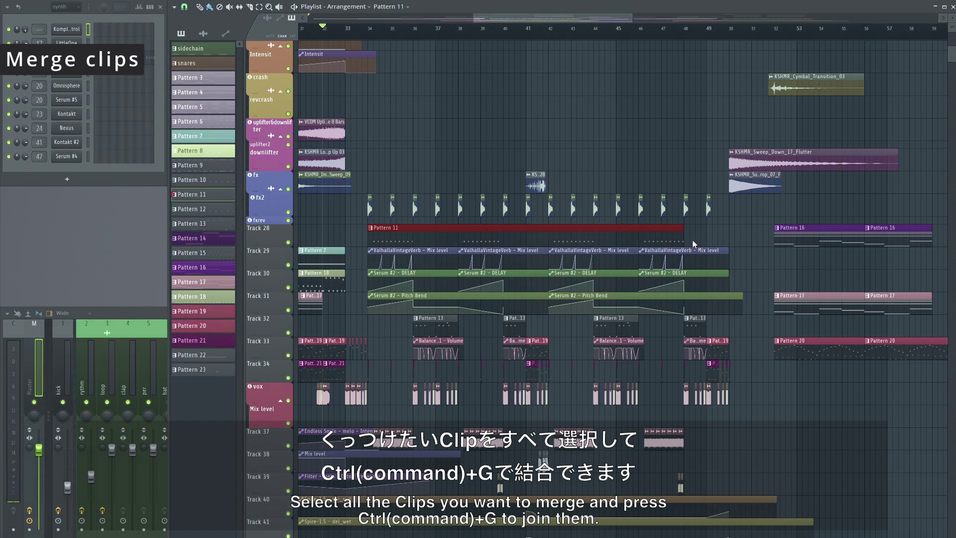
Examine the merged clip's Serum #2 notes in the piano roll, close it and undo the merge
double_click(490, 236)
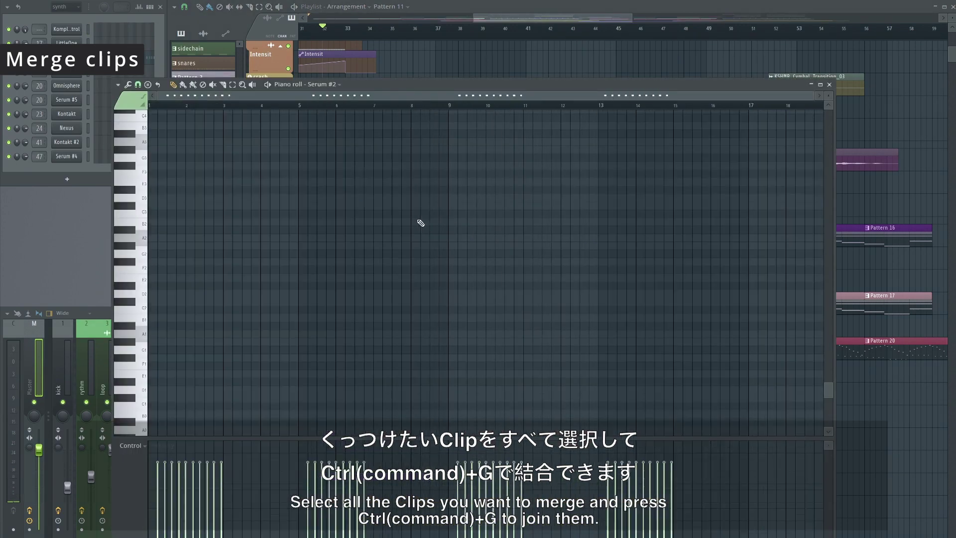
scroll(420, 224, "down", 3)
scroll(421, 223, "down", 5)
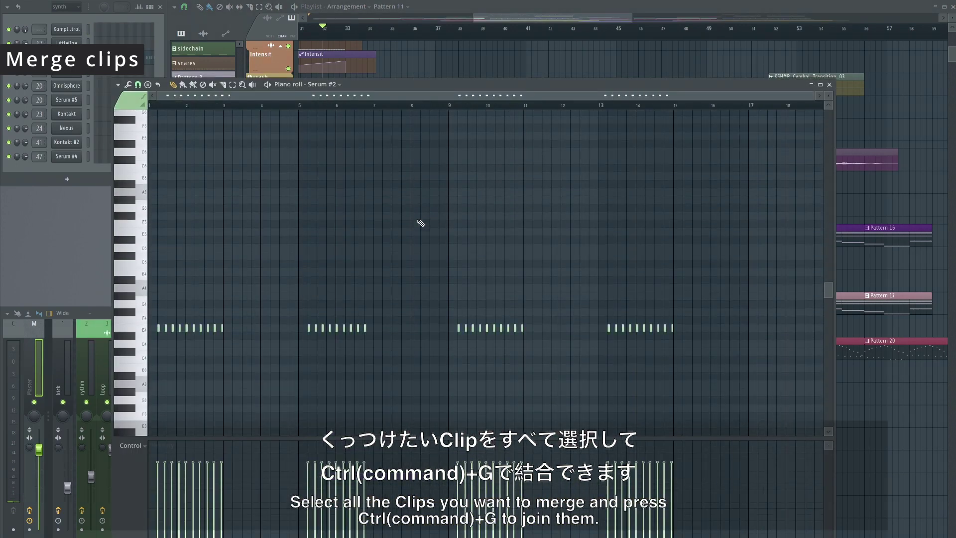
left_click(829, 85)
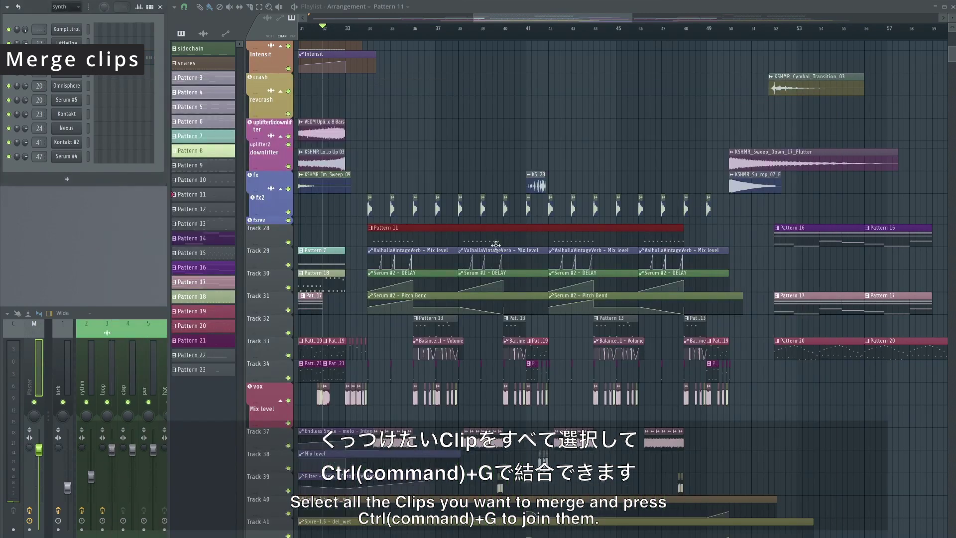
key("ctrl+z")
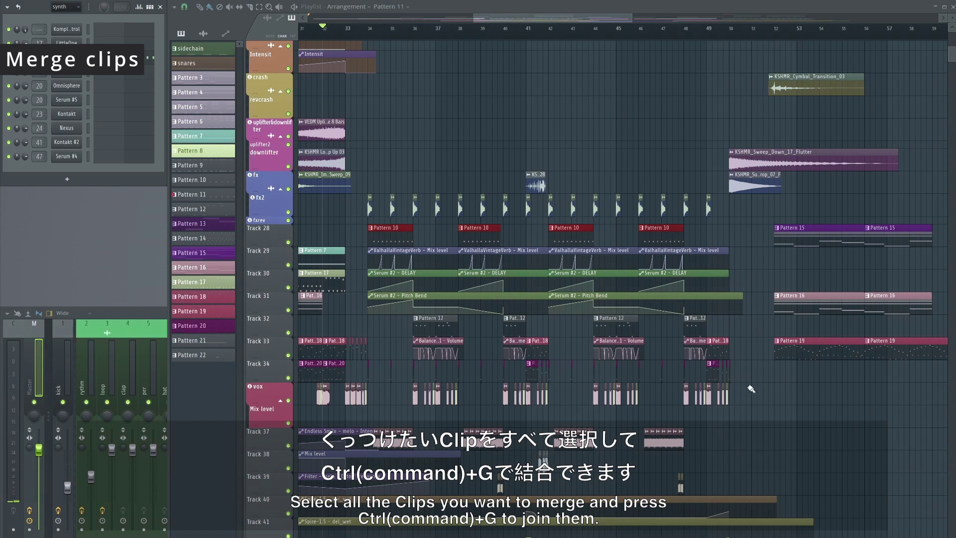
Select the chopped vocal samples on the vox track from bar 36 to bar 50 and consolidate them into one audio clip
left_click_drag(751, 388, 483, 404)
left_click_drag(387, 403, 385, 404)
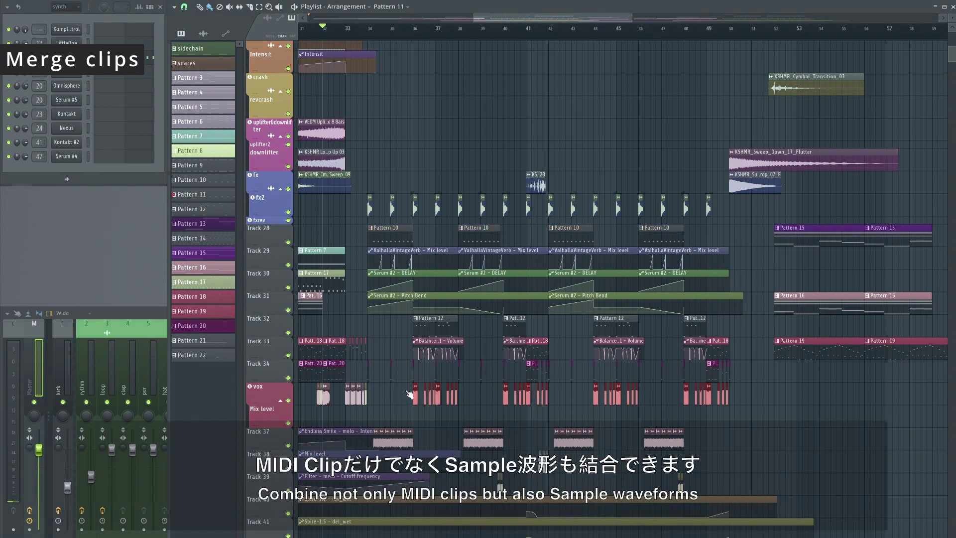
key("ctrl+alt+c")
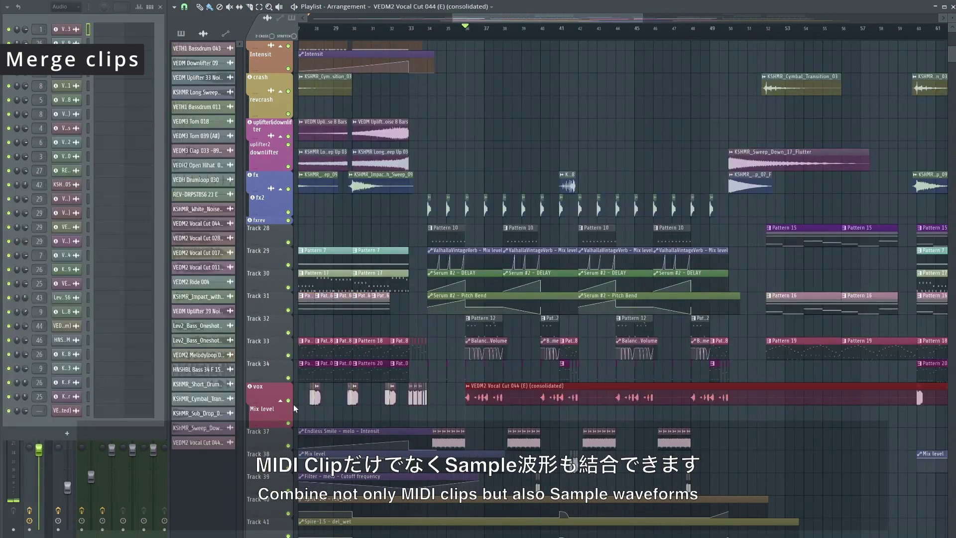
Solo the vox track, play back the consolidated vocal clip, and unsolo the track
right_click(288, 400)
key("space")
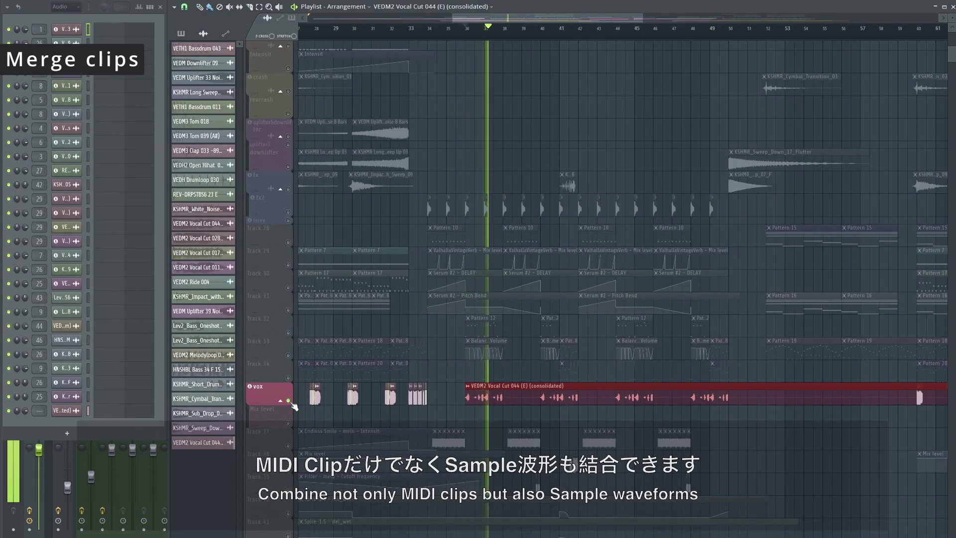
key("space")
right_click(288, 401)
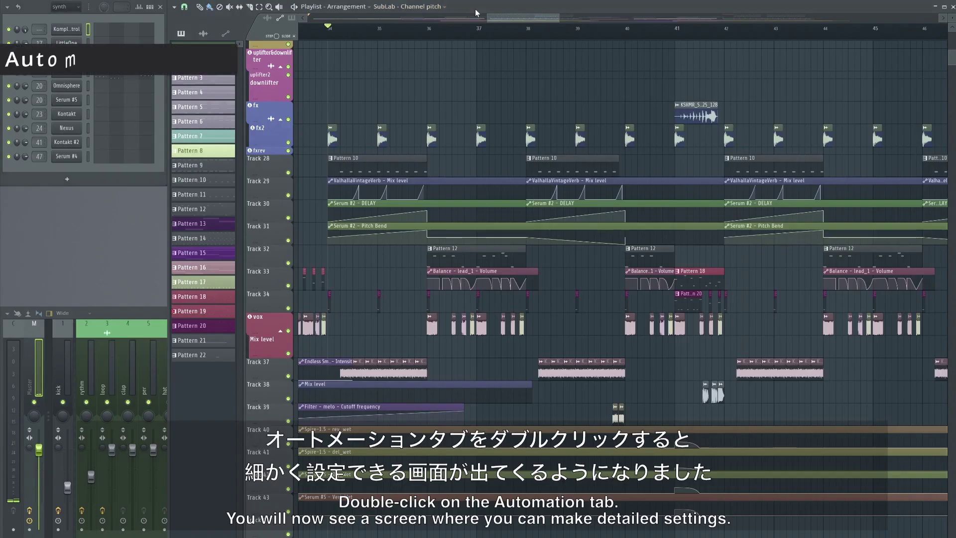
Open the ValhallaVintageVerb - Mix level automation editor during playback, select its three peak points together, and close it
key("space")
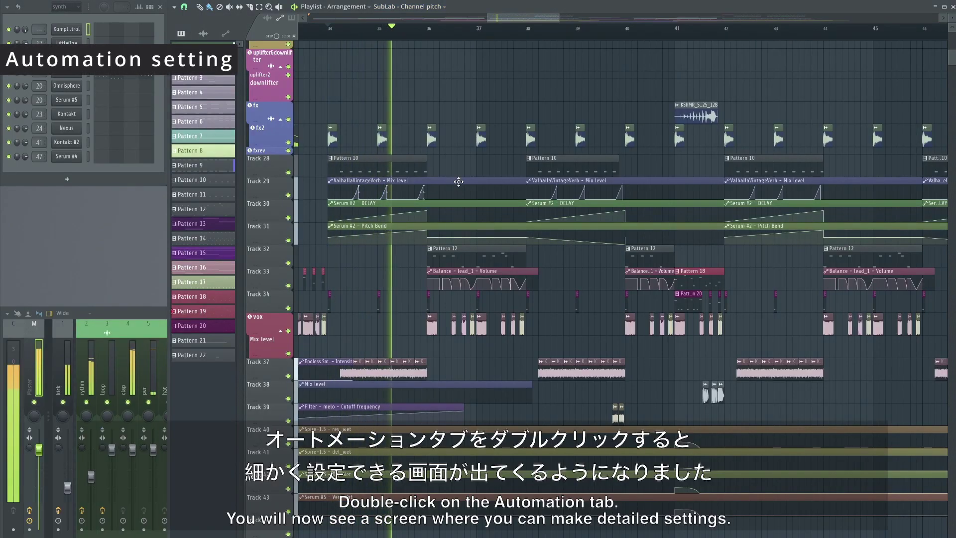
double_click(459, 182)
left_click_drag(313, 52, 315, 63)
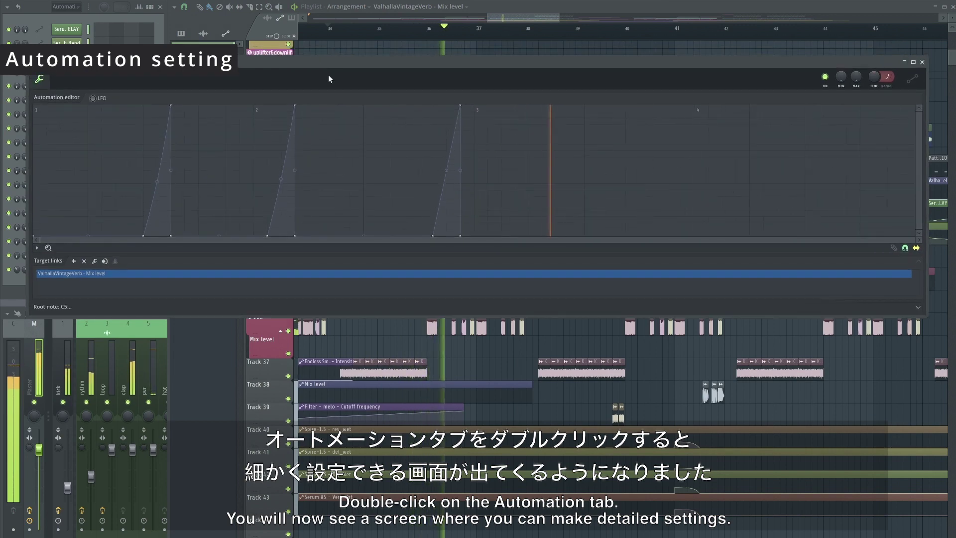
left_click_drag(523, 115, 179, 111)
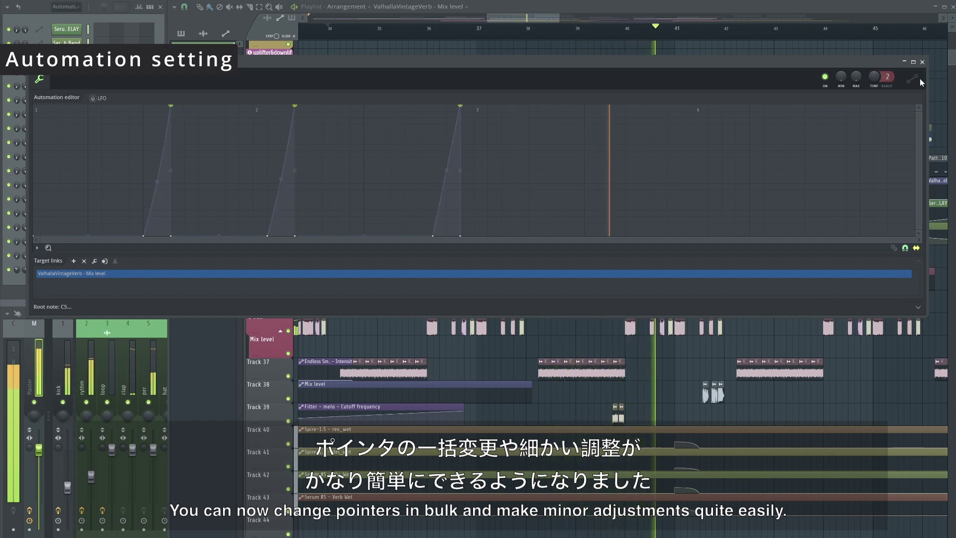
left_click(922, 62)
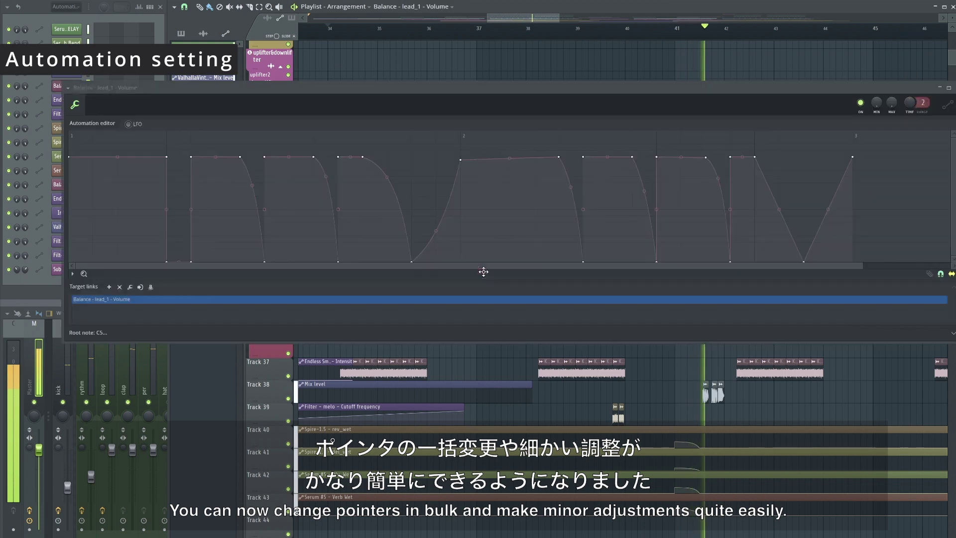
Open the Balance - lead_1 - Volume automation editor and raise the point at bar 2 level with its neighbouring peaks
double_click(482, 272)
scroll(440, 167, "down", 1)
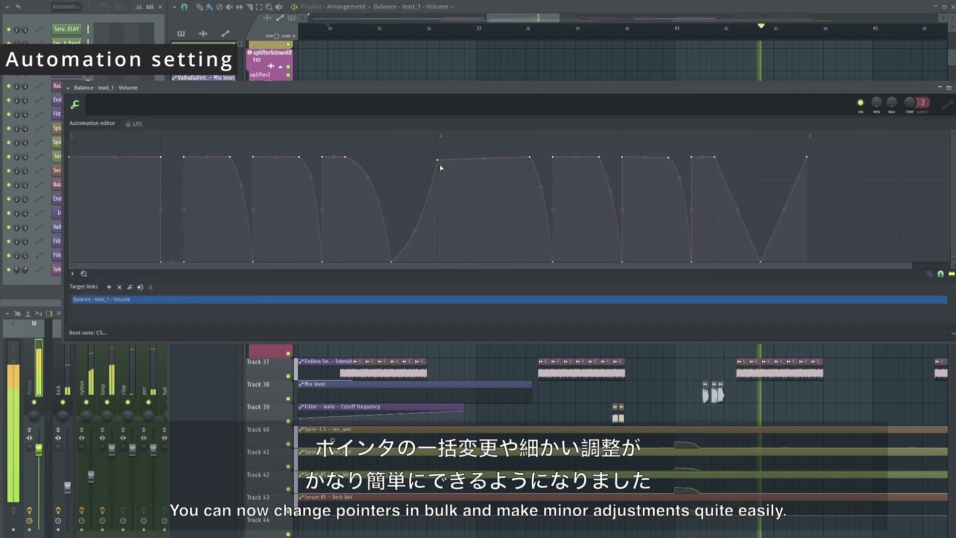
left_click_drag(439, 159, 438, 157)
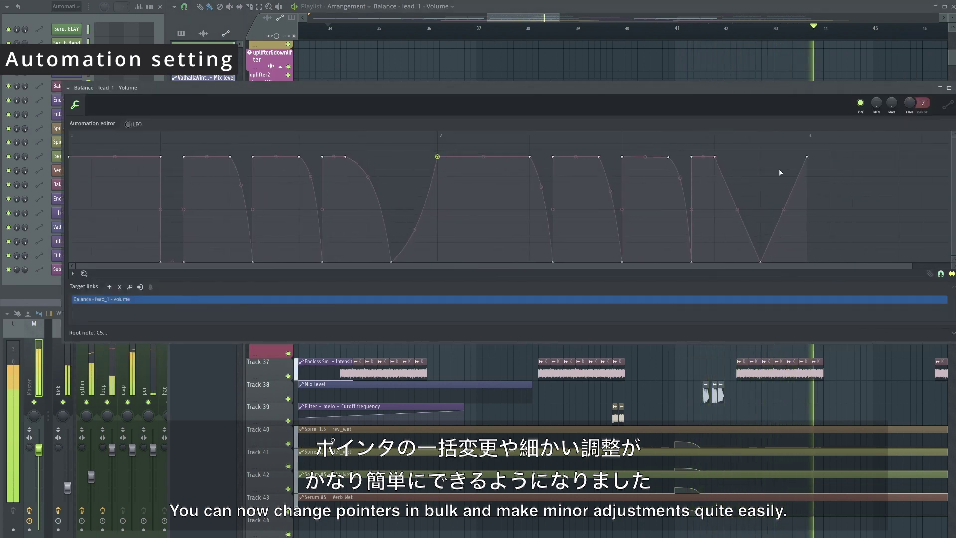
Select the lead_1 volume automation's middle points together and flatten their curve tension in bulk
left_click_drag(841, 179, 666, 167)
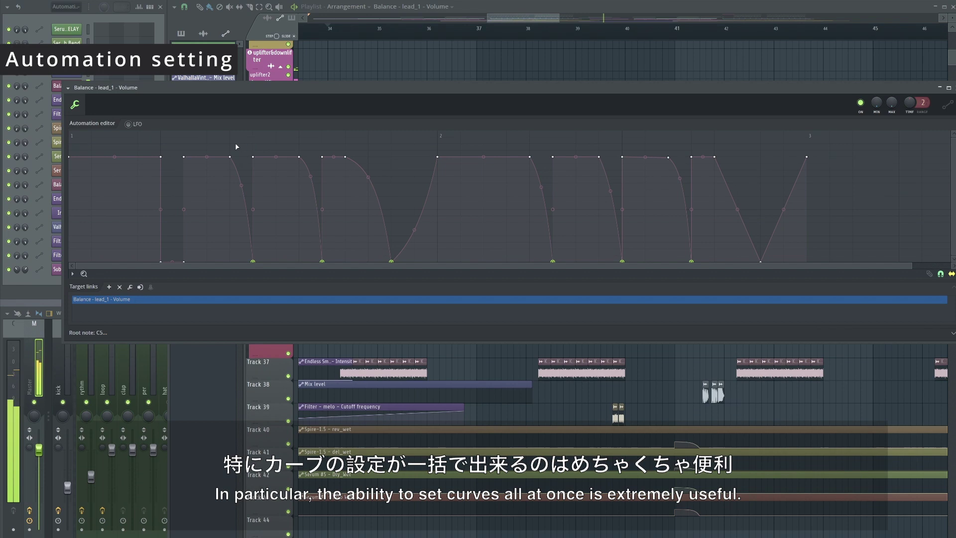
left_click_drag(217, 144, 707, 263)
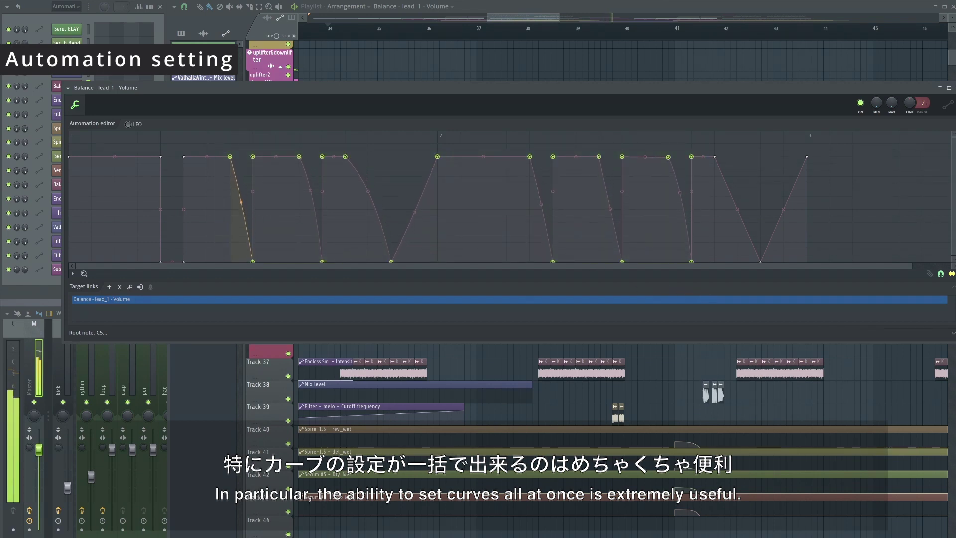